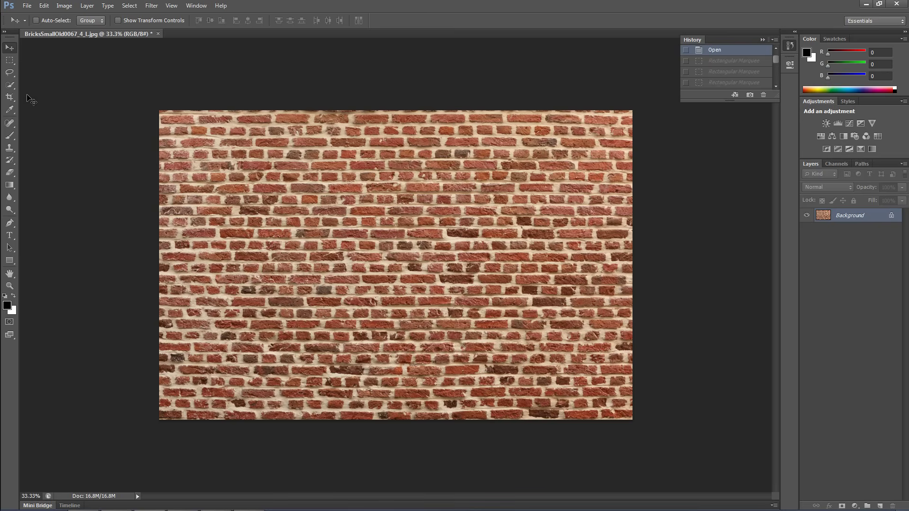
# Crop the brick photo to a 1:1 square, pulling the top and bottom edges inward.
pyautogui.click(9, 96)
pyautogui.click(56, 21)
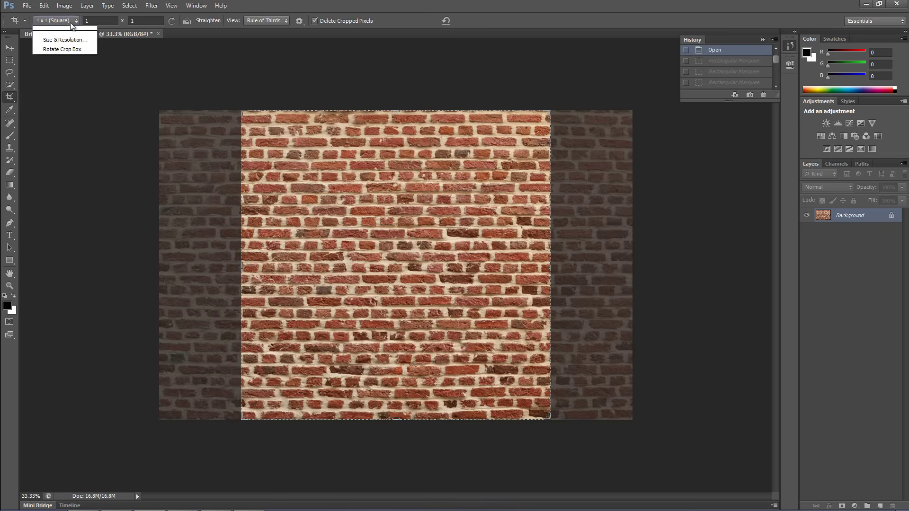
pyautogui.click(69, 59)
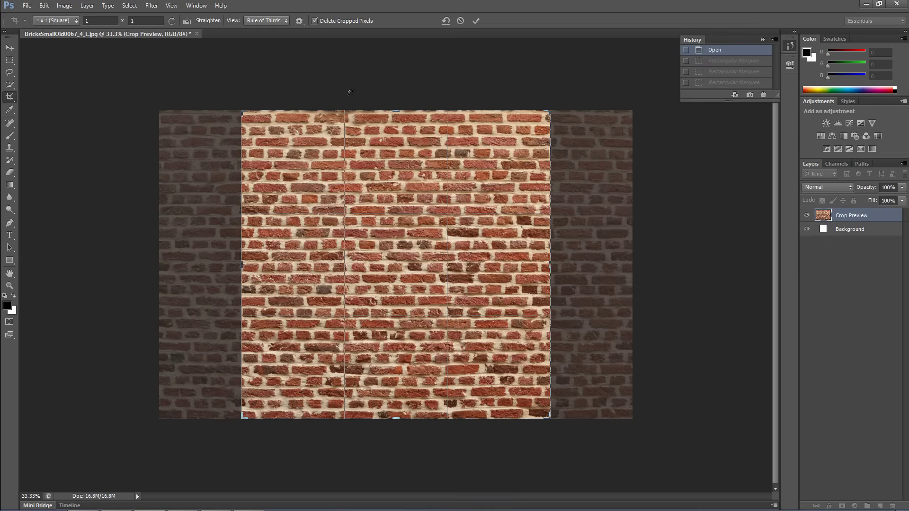
pyautogui.hotkey('ctrl', '+')
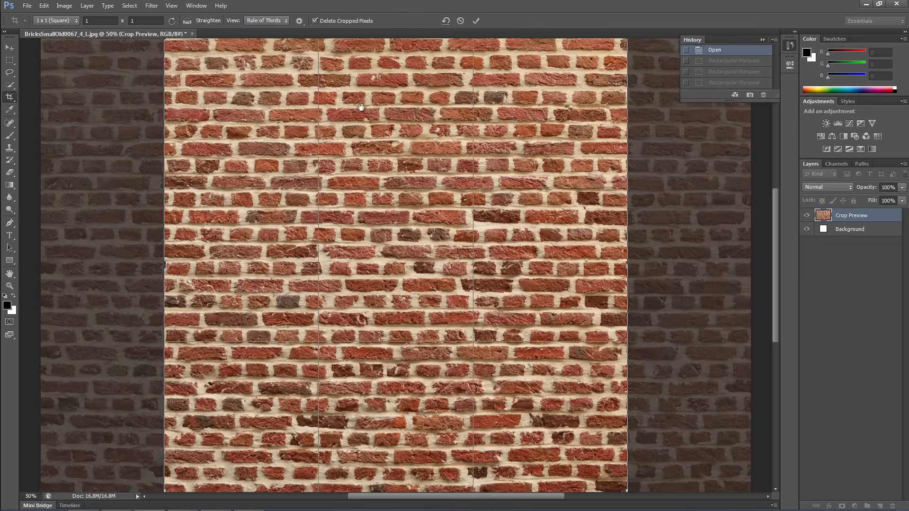
pyautogui.hotkey('ctrl', '+')
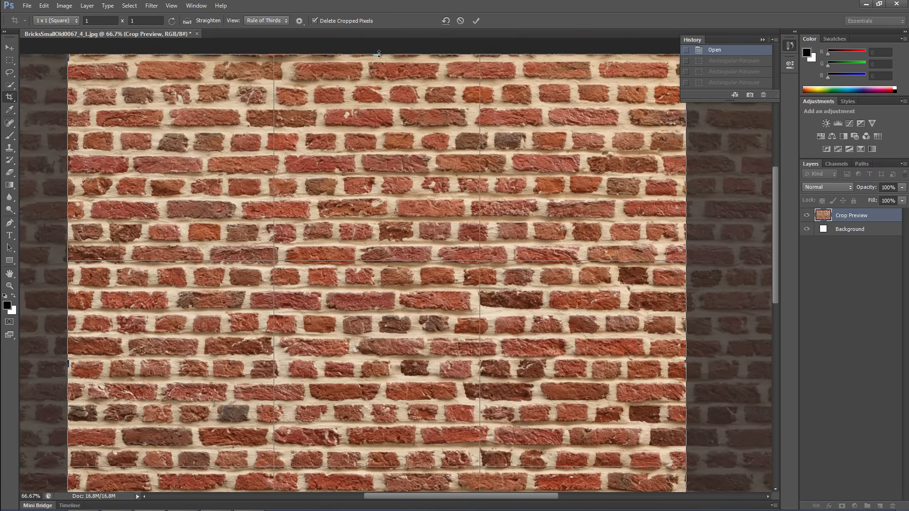
pyautogui.moveTo(378, 53); pyautogui.dragTo(374, 60)
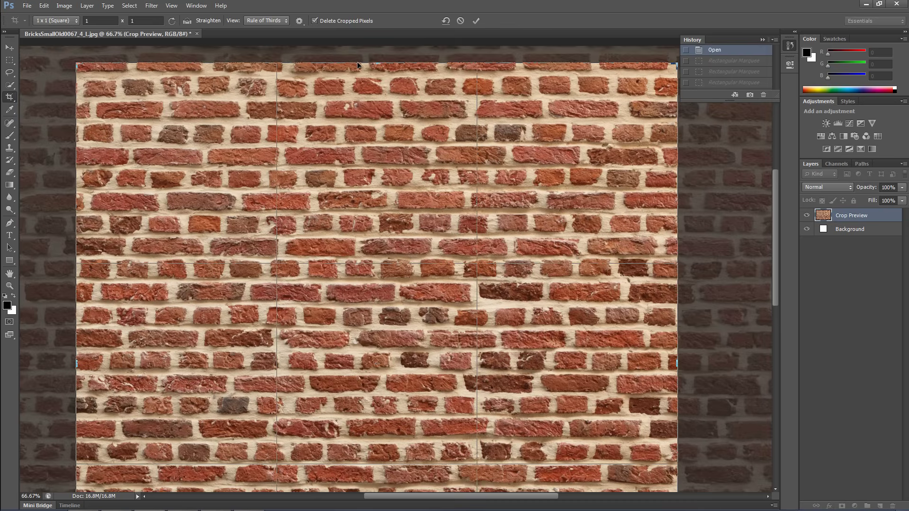
pyautogui.scroll(-3, 349, 364)
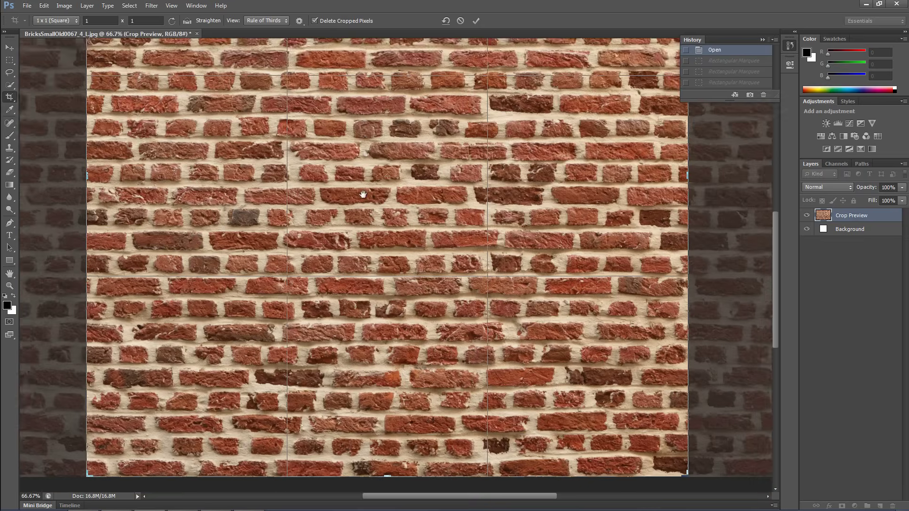
pyautogui.scroll(-3, 355, 341)
pyautogui.scroll(-2, 364, 298)
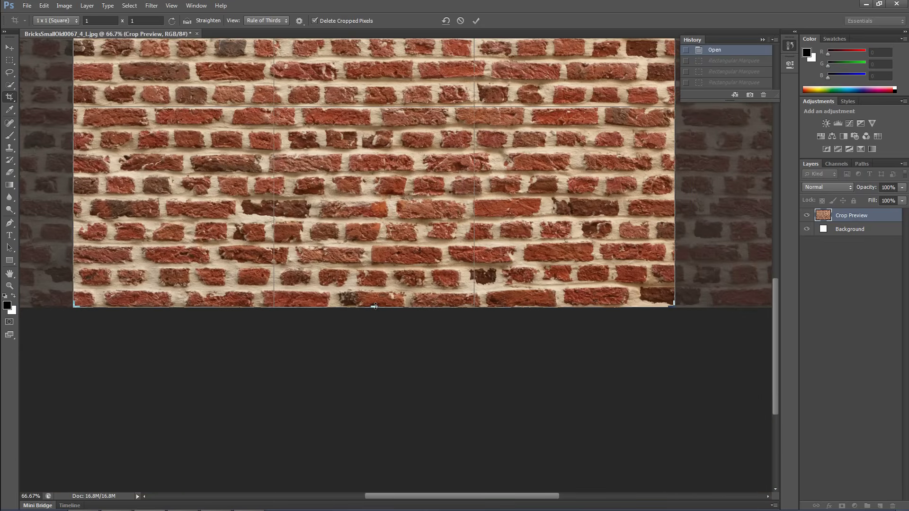
pyautogui.moveTo(374, 306); pyautogui.dragTo(382, 281)
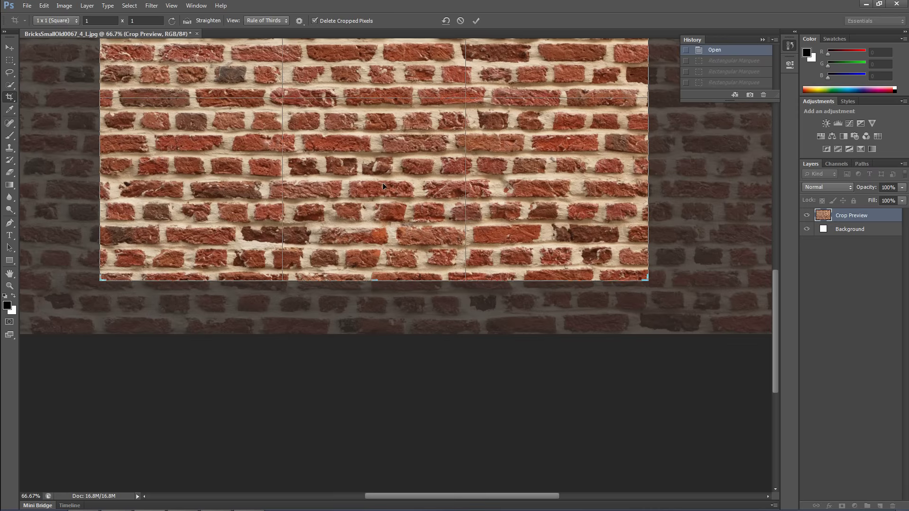
pyautogui.click(476, 21)
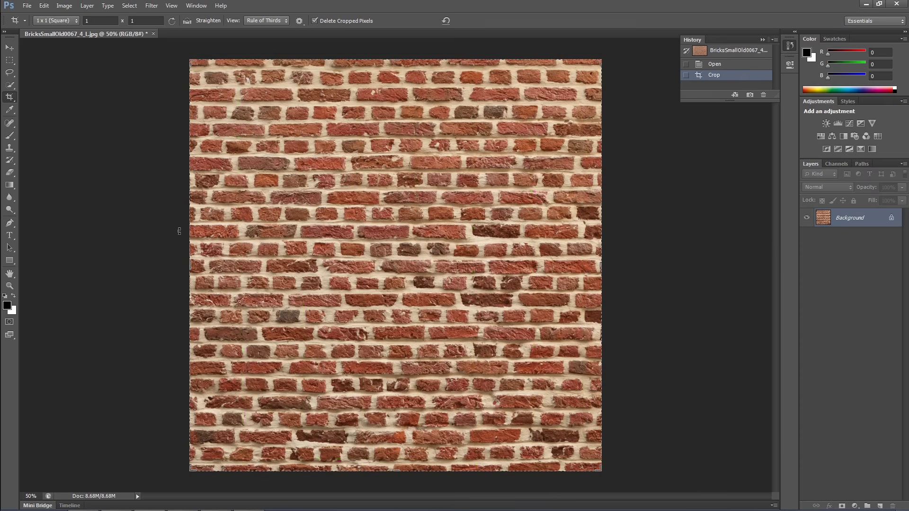
# Set the Offset filter to +862 px horizontal and vertical with Wrap Around.
pyautogui.click(152, 6)
pyautogui.moveTo(162, 217)
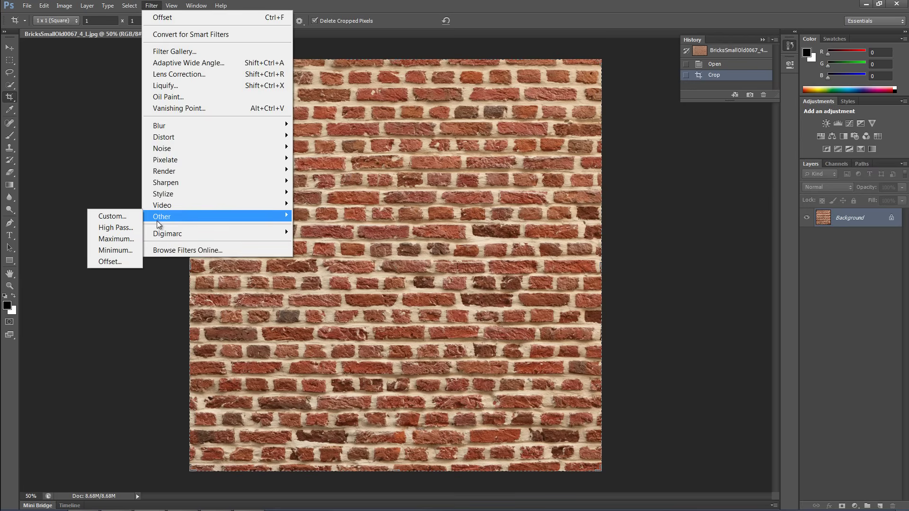
pyautogui.click(125, 262)
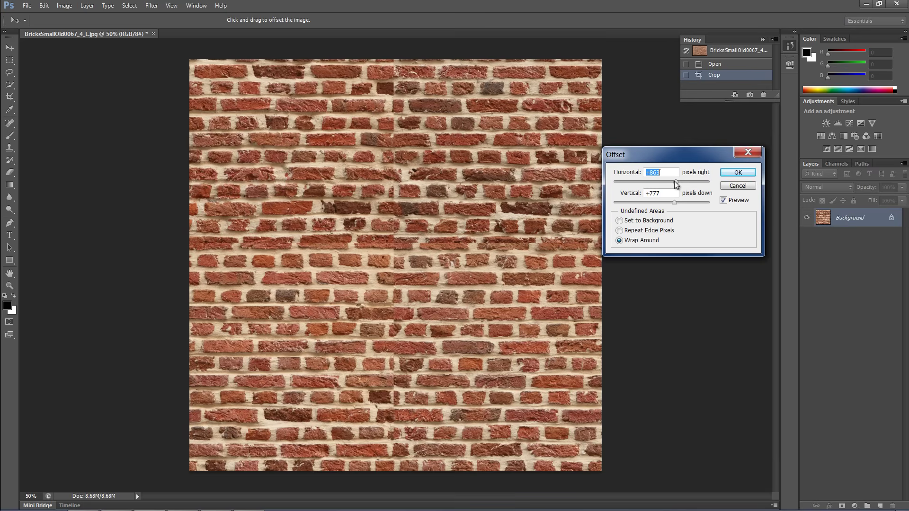
pyautogui.moveTo(675, 182); pyautogui.dragTo(674, 183)
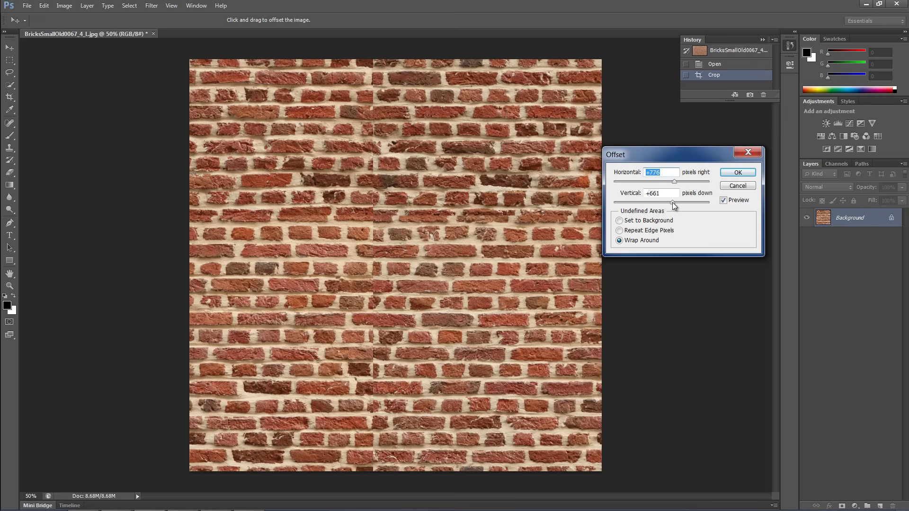
pyautogui.moveTo(677, 205); pyautogui.dragTo(678, 204)
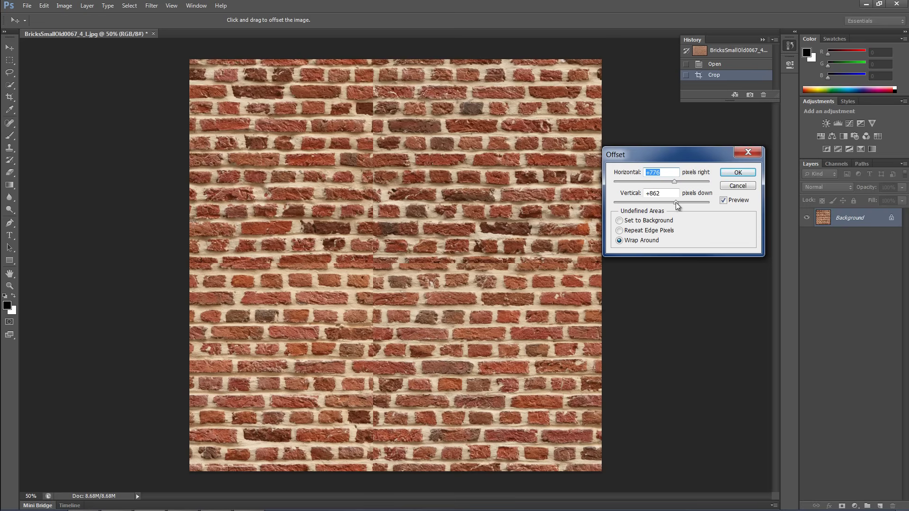
pyautogui.scroll(1, 379, 156)
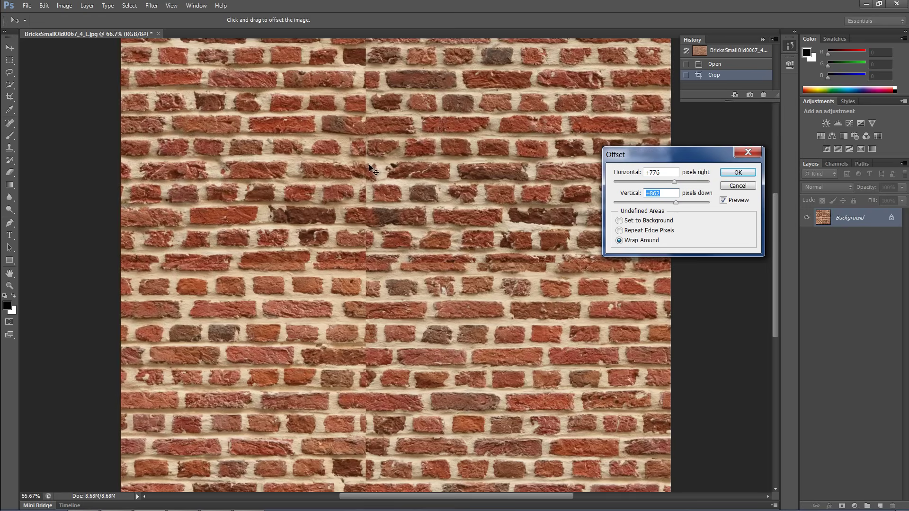
pyautogui.scroll(1, 367, 170)
pyautogui.scroll(1, 358, 178)
pyautogui.scroll(1, 331, 171)
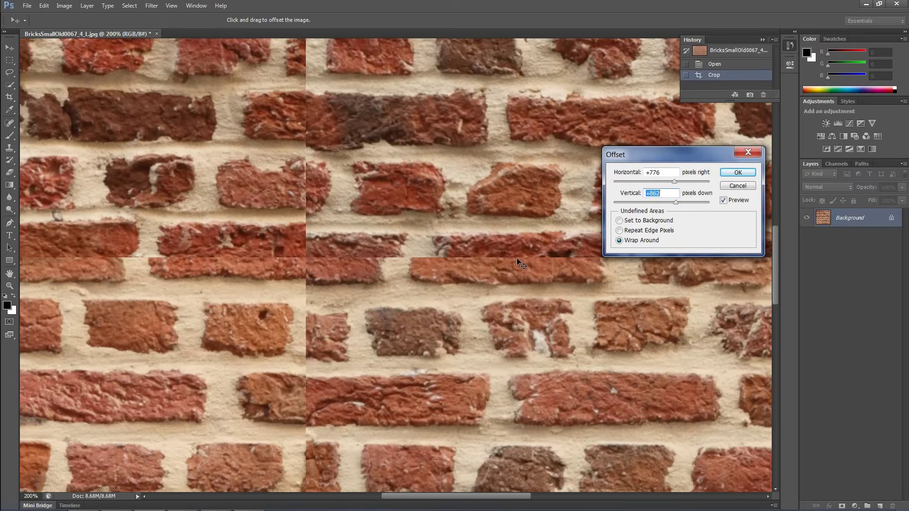
pyautogui.scroll(-1, 492, 247)
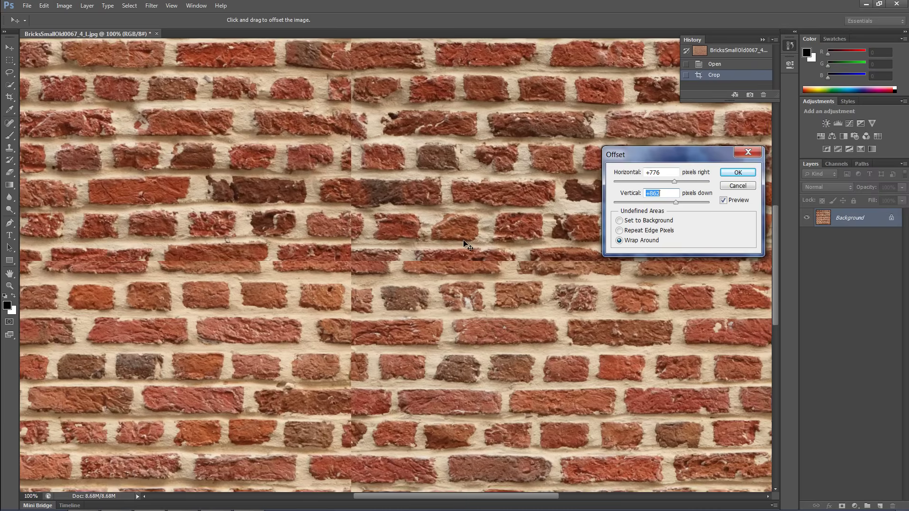
pyautogui.scroll(-1, 466, 243)
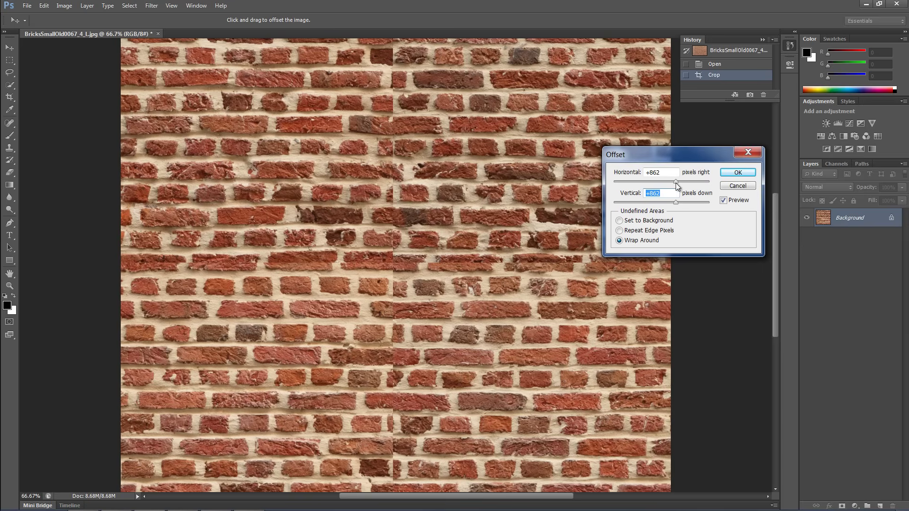
pyautogui.write('+862')
pyautogui.click(676, 185)
# Apply the offset, then zoom and pan to inspect the seam near the right edge.
pyautogui.click(738, 172)
pyautogui.press('c')
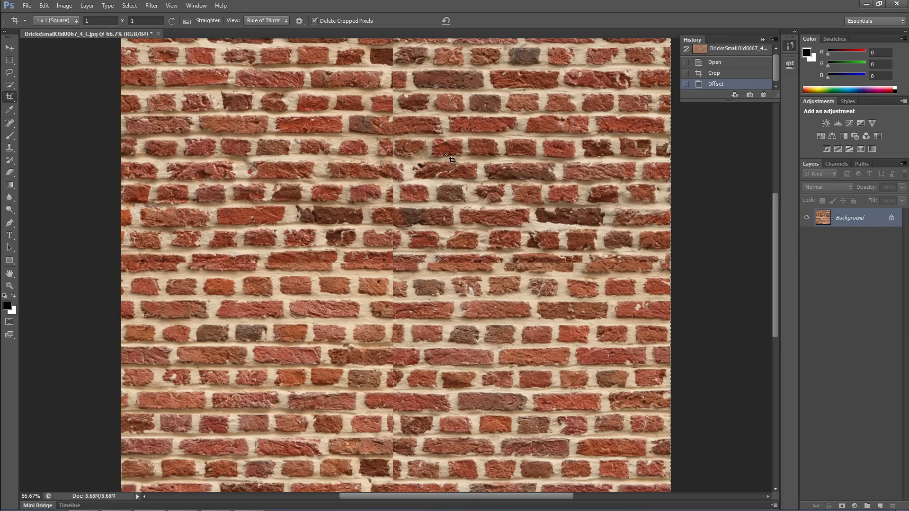
pyautogui.hotkey('ctrl', '-')
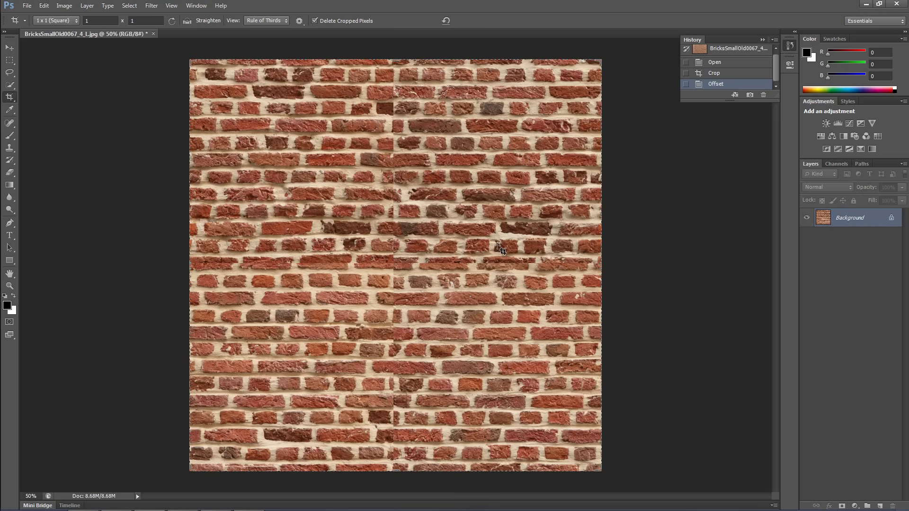
pyautogui.hotkey('ctrl', '+')
pyautogui.hotkey('ctrl', '+')
pyautogui.hotkey('ctrl', '+')
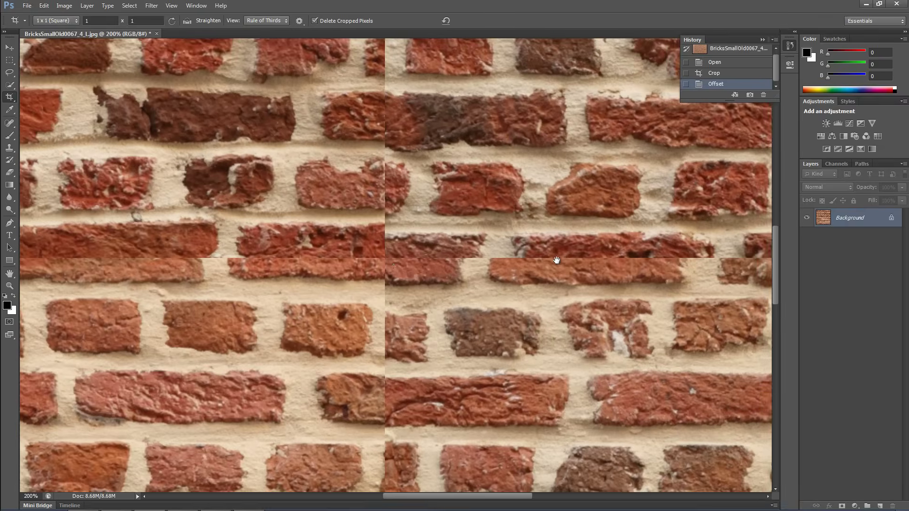
pyautogui.moveTo(556, 260); pyautogui.dragTo(433, 254)
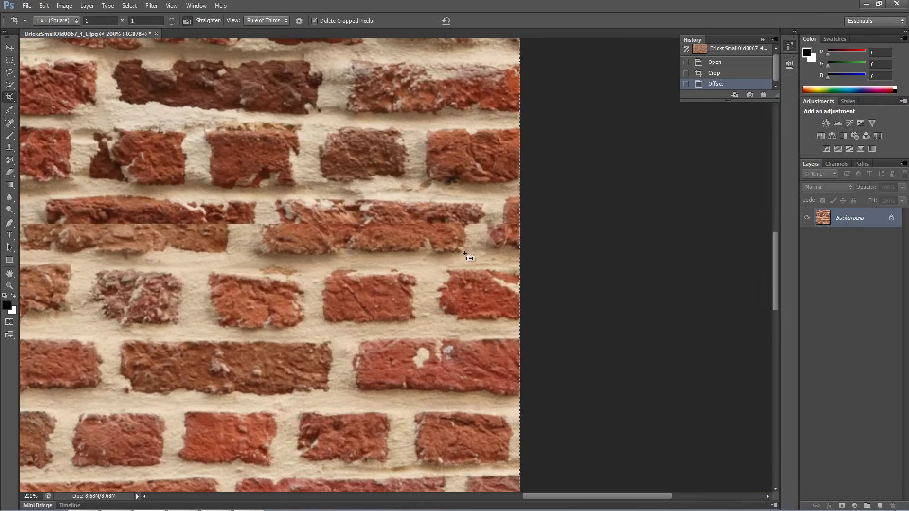
pyautogui.hotkey('ctrl', '-')
# Clone-stamp intact brick over the broken bricks and mortar gaps at the central seam.
pyautogui.click(9, 149)
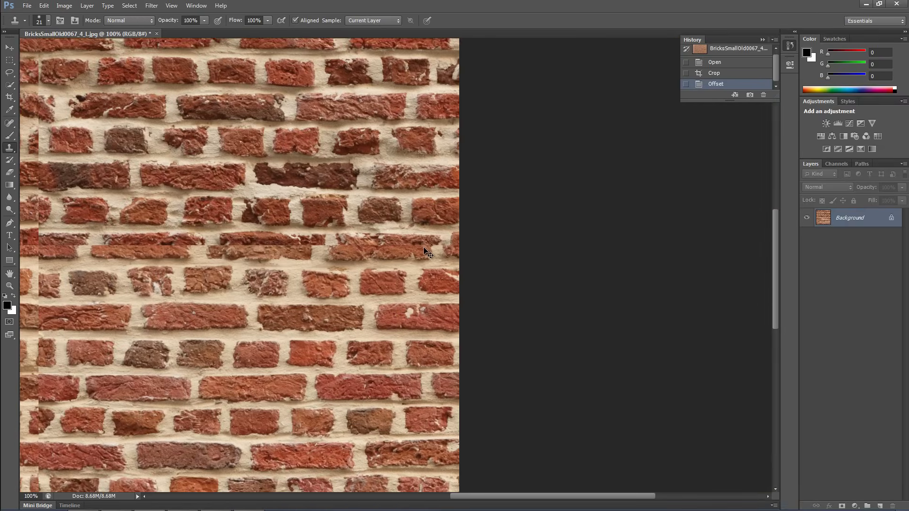
pyautogui.hotkey('ctrl', '+')
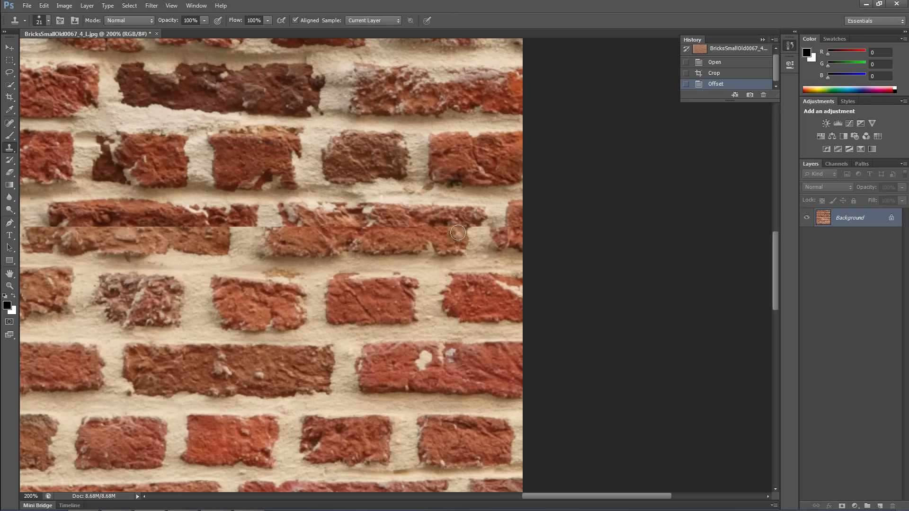
pyautogui.moveTo(481, 233)
pyautogui.mouseDown()
pyautogui.moveTo(458, 247)
pyautogui.moveTo(358, 224)
pyautogui.moveTo(283, 226)
pyautogui.moveTo(275, 211)
pyautogui.moveTo(267, 227)
pyautogui.moveTo(294, 228)
pyautogui.mouseUp()
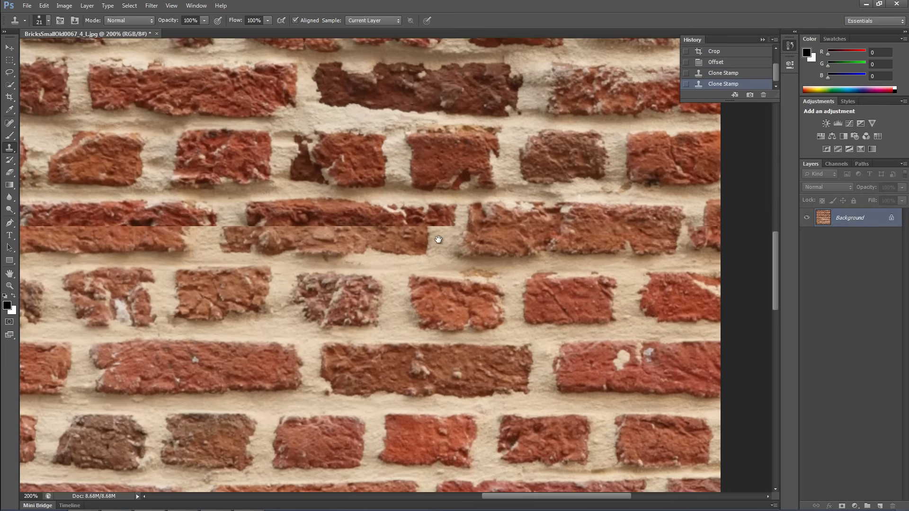
pyautogui.moveTo(215, 246); pyautogui.dragTo(329, 287)
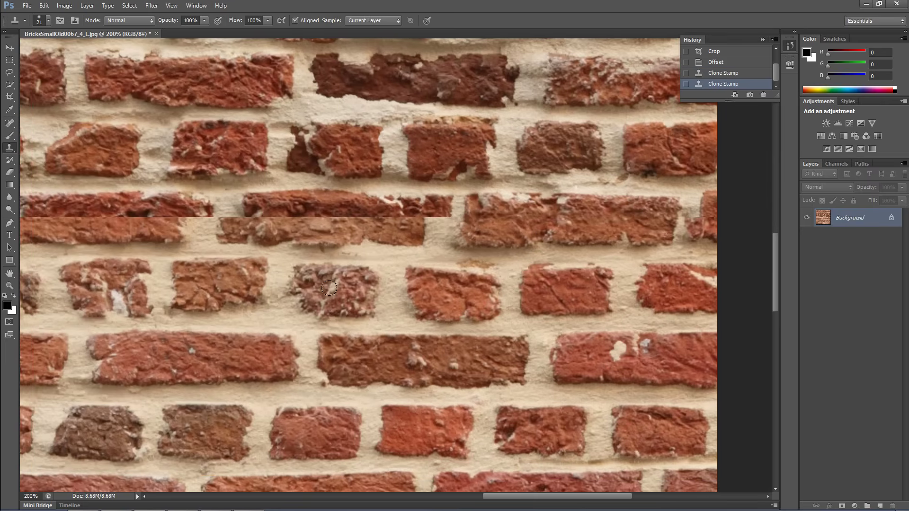
pyautogui.keyDown('alt'); pyautogui.click(293, 353); pyautogui.keyUp('alt')
pyautogui.click(448, 217)
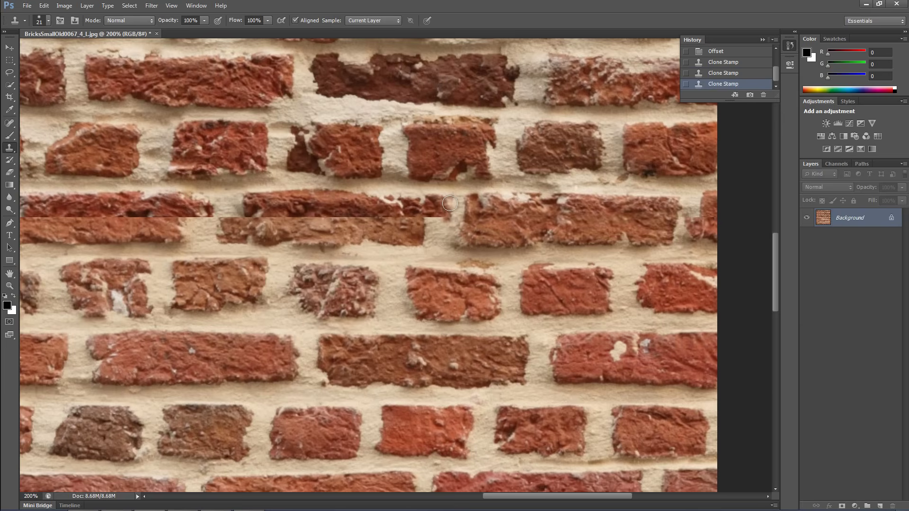
pyautogui.moveTo(453, 207)
pyautogui.mouseDown()
pyautogui.moveTo(436, 235)
pyautogui.moveTo(423, 236)
pyautogui.moveTo(354, 216)
pyautogui.moveTo(295, 224)
pyautogui.moveTo(360, 224)
pyautogui.mouseUp()
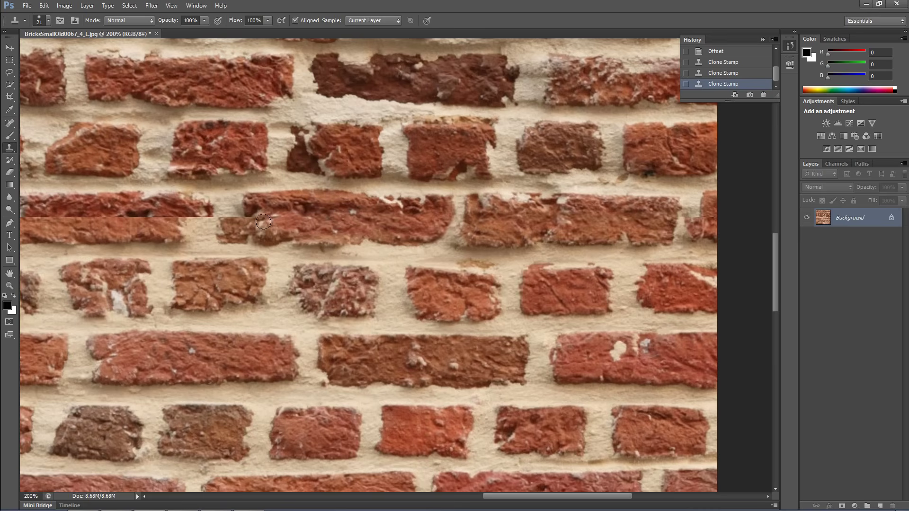
pyautogui.moveTo(378, 232)
pyautogui.mouseDown()
pyautogui.moveTo(240, 225)
pyautogui.moveTo(393, 227)
pyautogui.mouseUp()
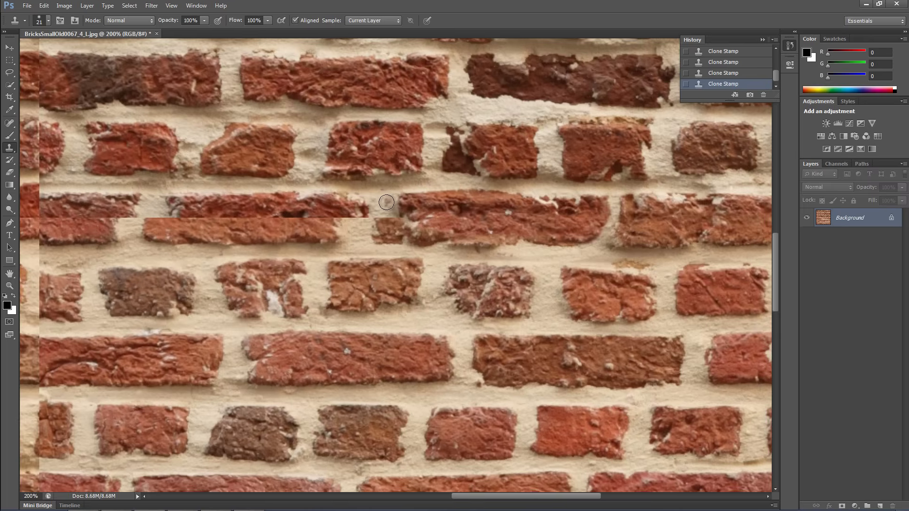
pyautogui.moveTo(387, 206); pyautogui.dragTo(376, 242)
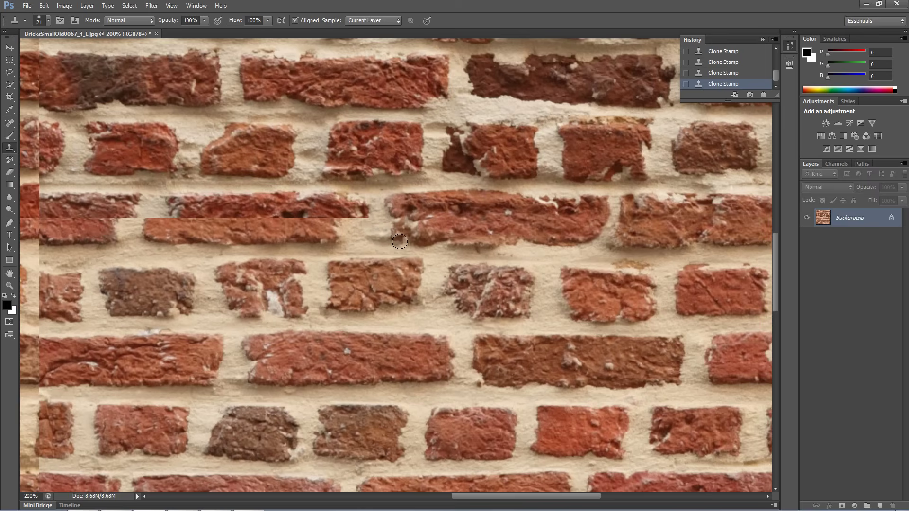
pyautogui.hscroll(-1, 360, 293)
pyautogui.hscroll(-4, 350, 322)
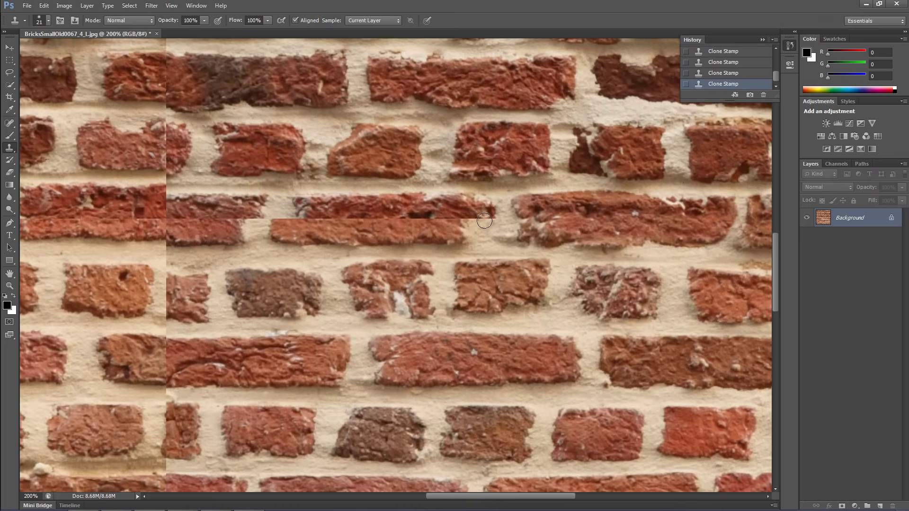
pyautogui.moveTo(491, 209)
pyautogui.mouseDown()
pyautogui.moveTo(481, 234)
pyautogui.moveTo(461, 217)
pyautogui.moveTo(309, 221)
pyautogui.mouseUp()
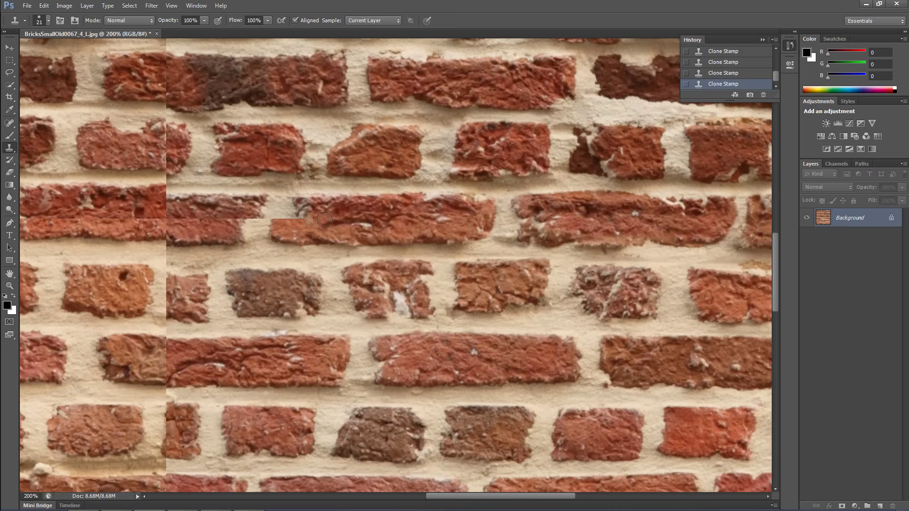
# Check the whole tile, then clone brick along the rest of the horizontal seam.
pyautogui.hotkey('ctrl', '-')
pyautogui.hotkey('ctrl', '-')
pyautogui.hotkey('ctrl', '-')
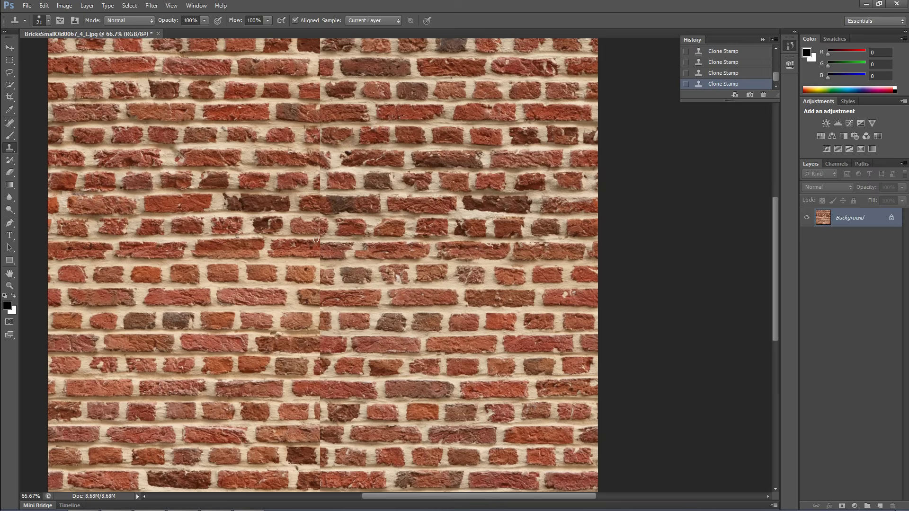
pyautogui.hotkey('ctrl', '+')
pyautogui.hotkey('ctrl', '+')
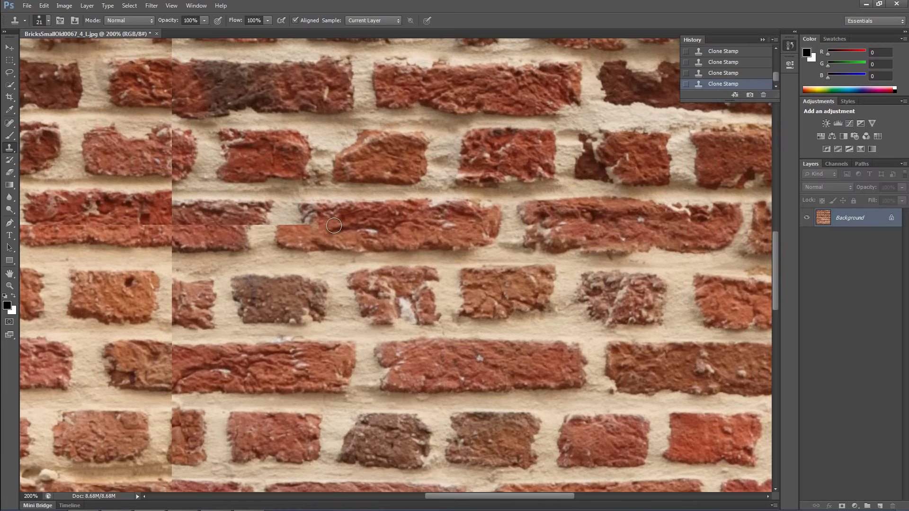
pyautogui.hscroll(-3, 500, 350)
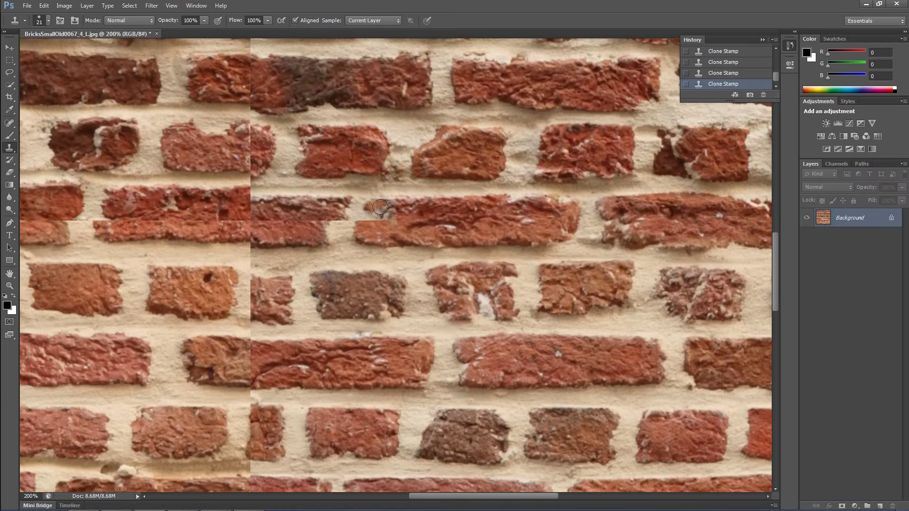
pyautogui.moveTo(379, 205)
pyautogui.mouseDown()
pyautogui.moveTo(358, 227)
pyautogui.moveTo(377, 223)
pyautogui.mouseUp()
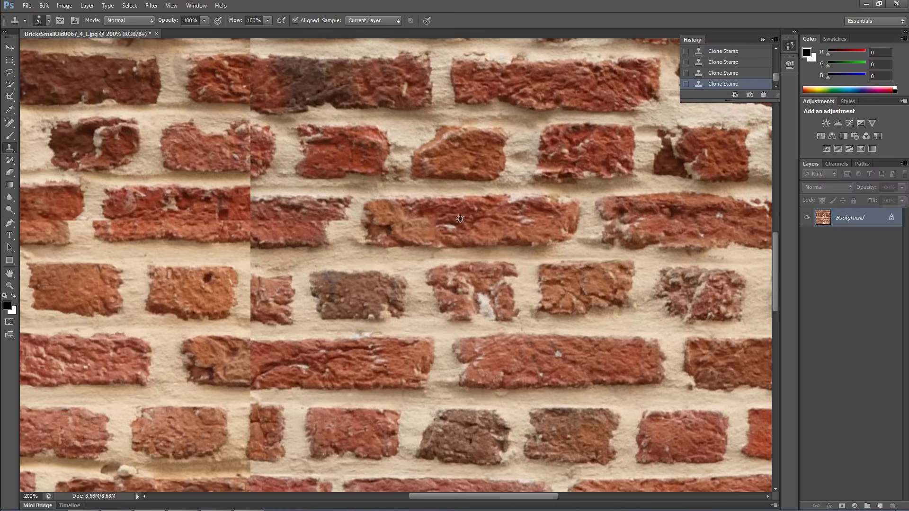
pyautogui.moveTo(331, 204); pyautogui.dragTo(471, 214)
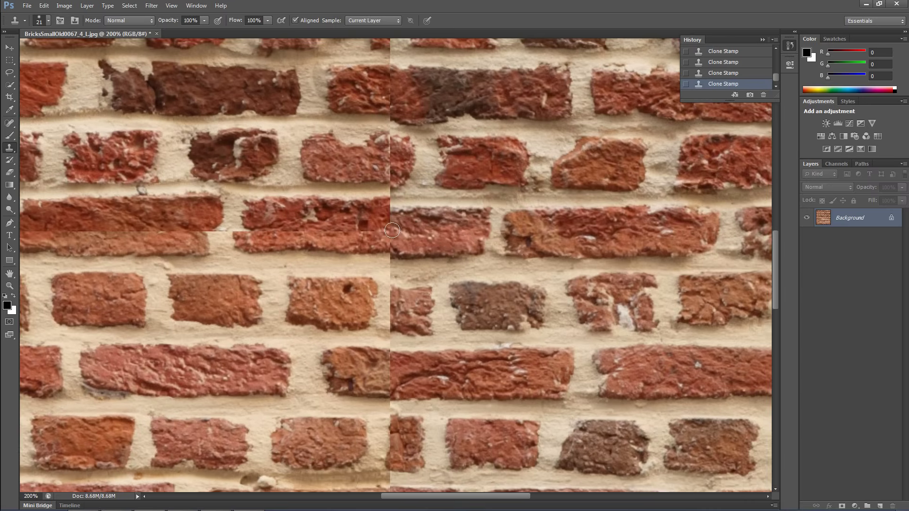
pyautogui.moveTo(392, 230)
pyautogui.mouseDown()
pyautogui.moveTo(229, 238)
pyautogui.moveTo(325, 258)
pyautogui.mouseUp()
pyautogui.moveTo(439, 237); pyautogui.dragTo(466, 245)
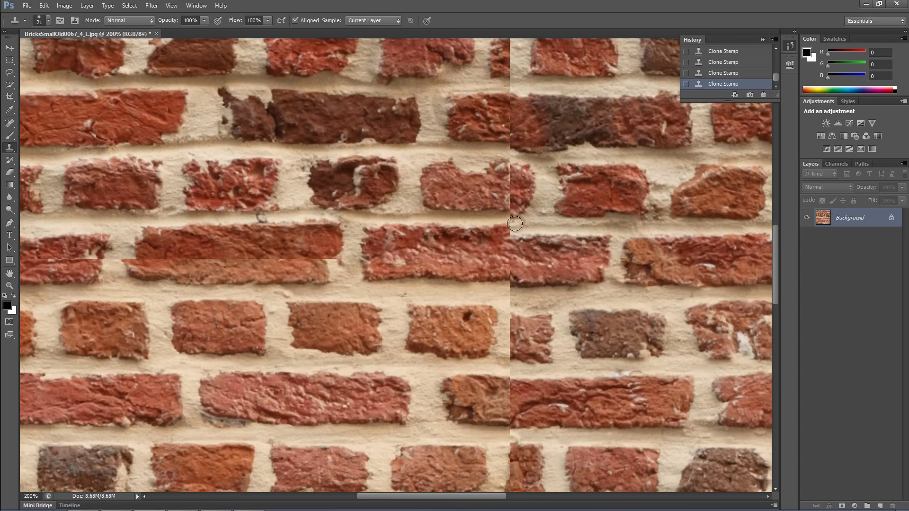
pyautogui.moveTo(515, 223); pyautogui.dragTo(639, 210)
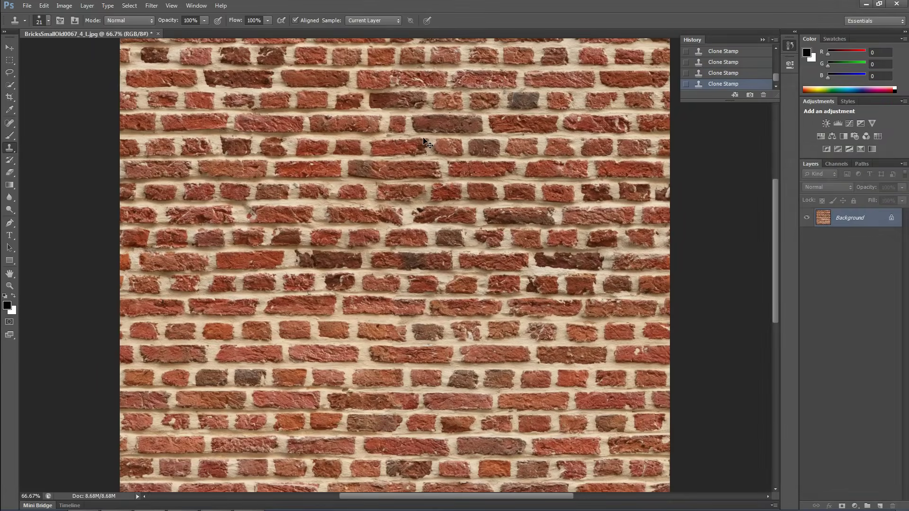
# Pan around the patched wall at 100% to inspect the seams and edges.
pyautogui.hotkey('ctrl', '1')
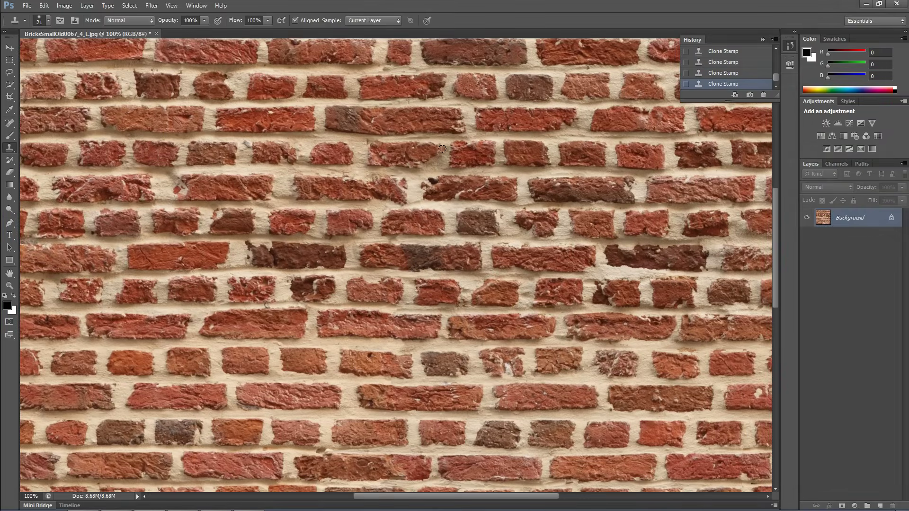
pyautogui.moveTo(429, 167); pyautogui.dragTo(444, 323)
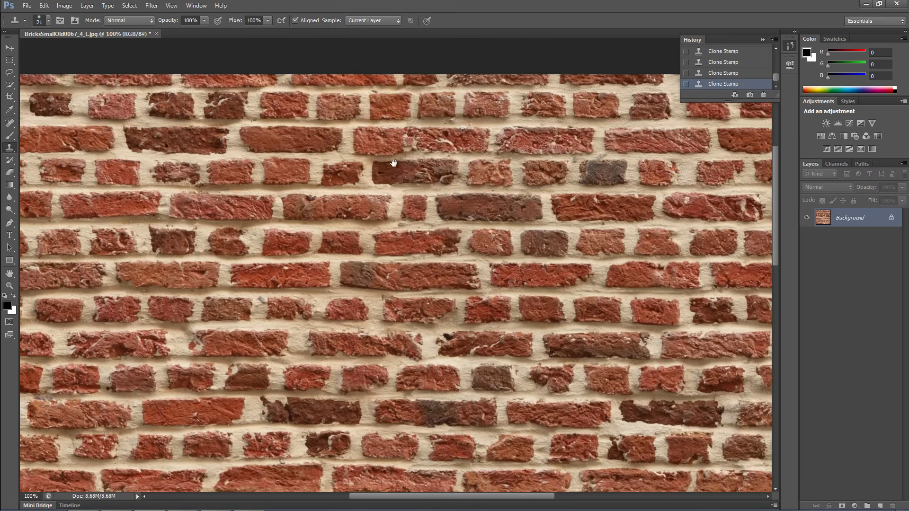
pyautogui.moveTo(408, 273); pyautogui.dragTo(419, 153)
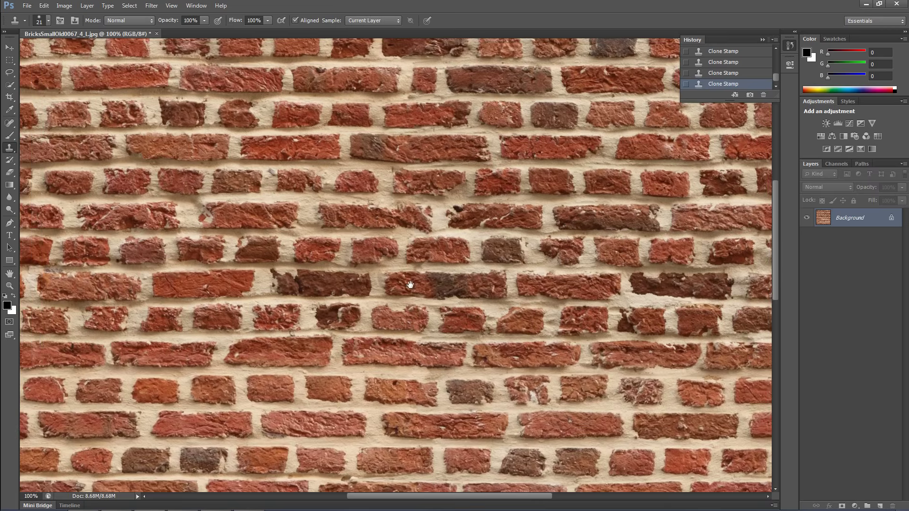
pyautogui.moveTo(403, 412); pyautogui.dragTo(402, 133)
pyautogui.moveTo(392, 258); pyautogui.dragTo(352, 184)
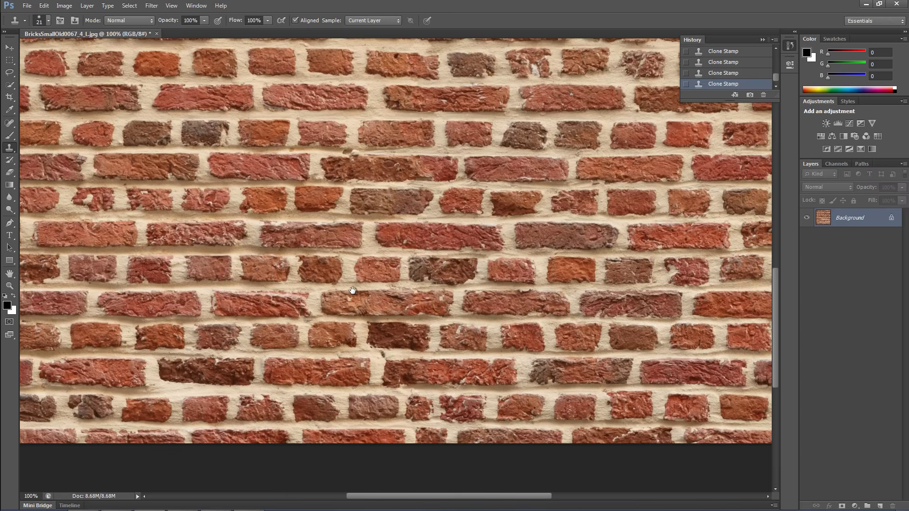
pyautogui.scroll(-3, 356, 294)
pyautogui.scroll(-1, 374, 274)
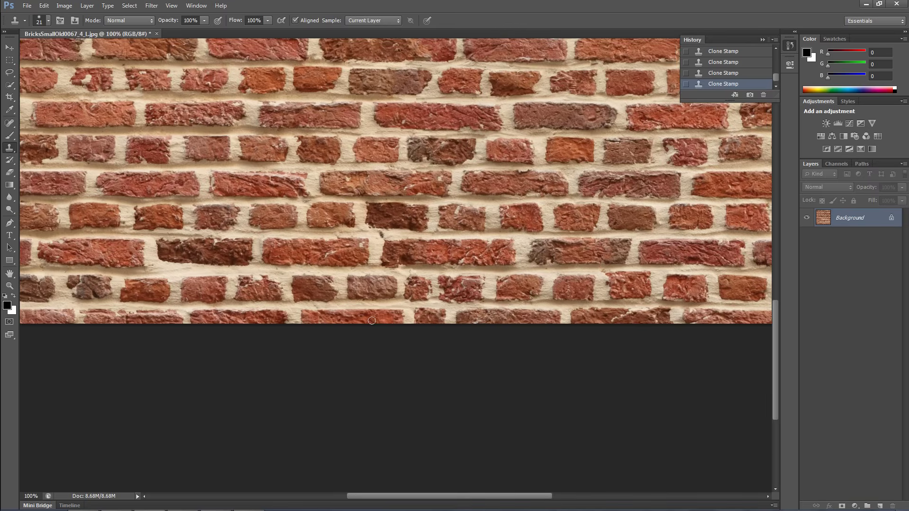
pyautogui.hscroll(-5, 372, 320)
pyautogui.scroll(2, 430, 315)
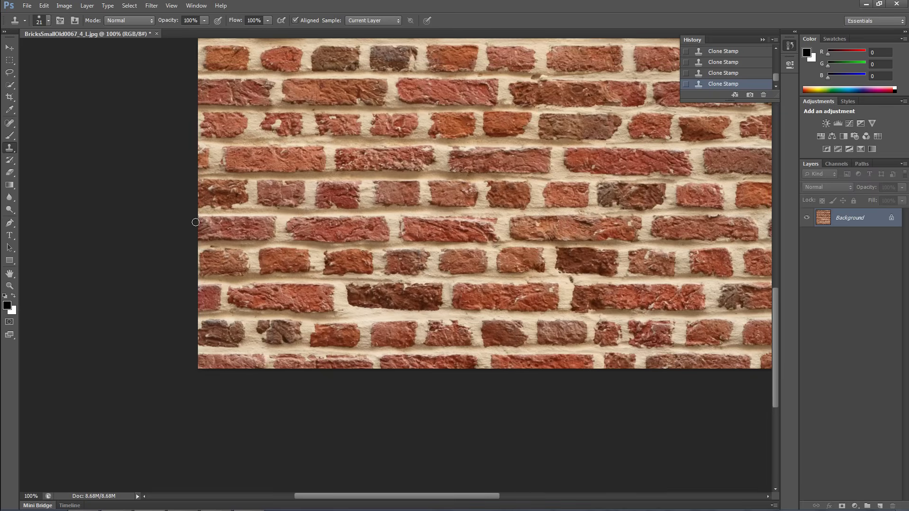
pyautogui.moveTo(378, 175); pyautogui.dragTo(359, 199)
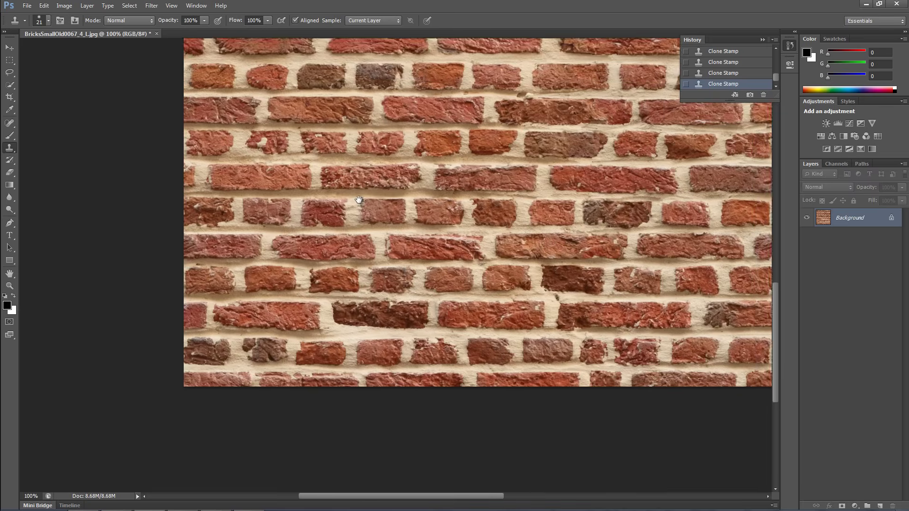
pyautogui.scroll(-1, 359, 199)
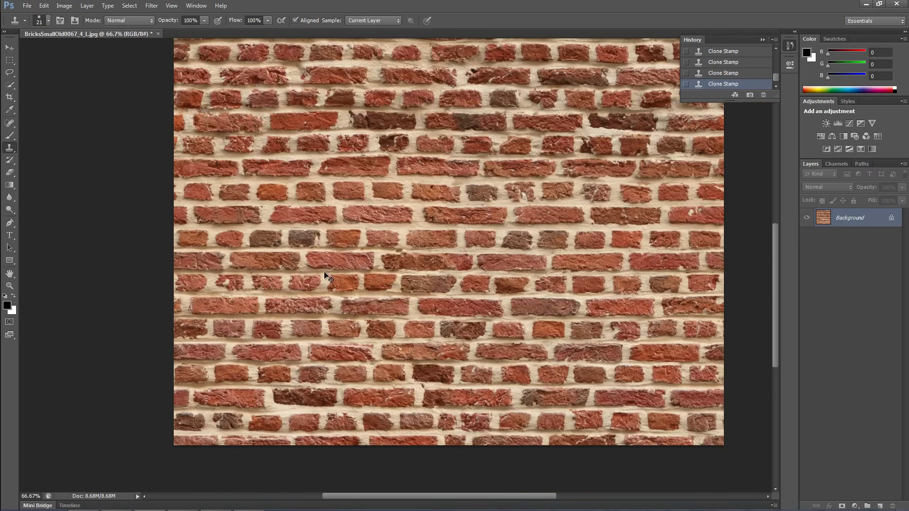
pyautogui.scroll(-1, 381, 249)
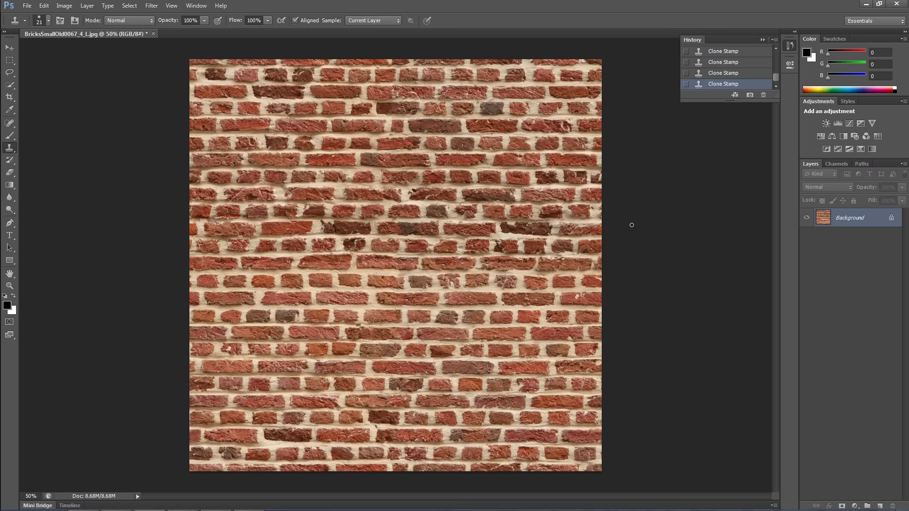
# Duplicate the Background layer as 'Background copy'.
pyautogui.rightClick(859, 218)
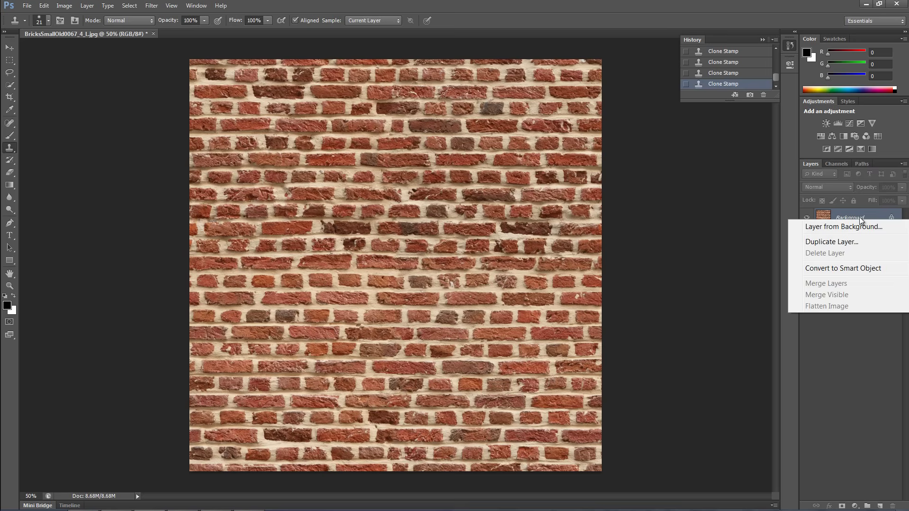
pyautogui.click(840, 243)
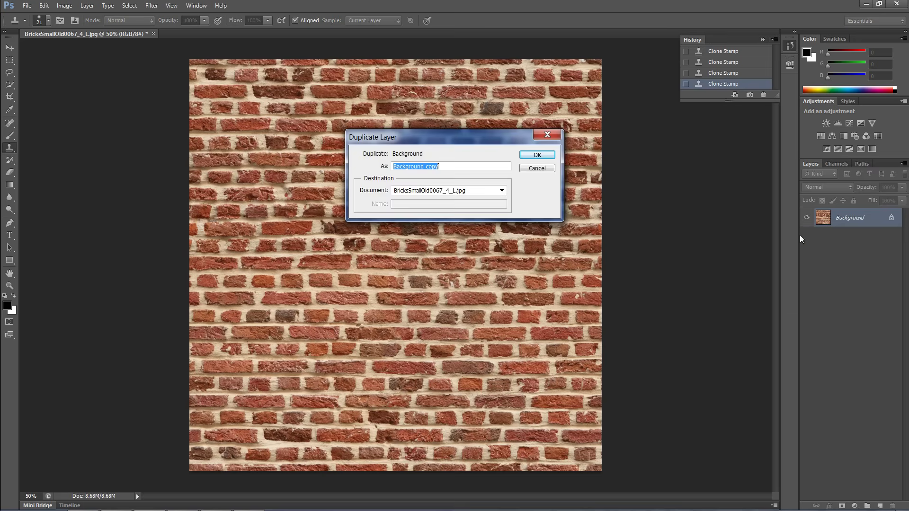
pyautogui.click(539, 161)
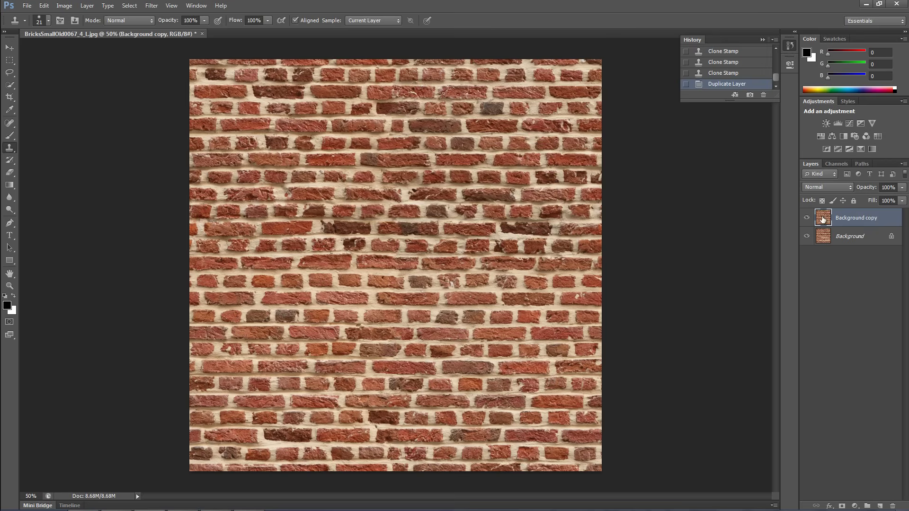
pyautogui.click(152, 5)
pyautogui.moveTo(162, 216)
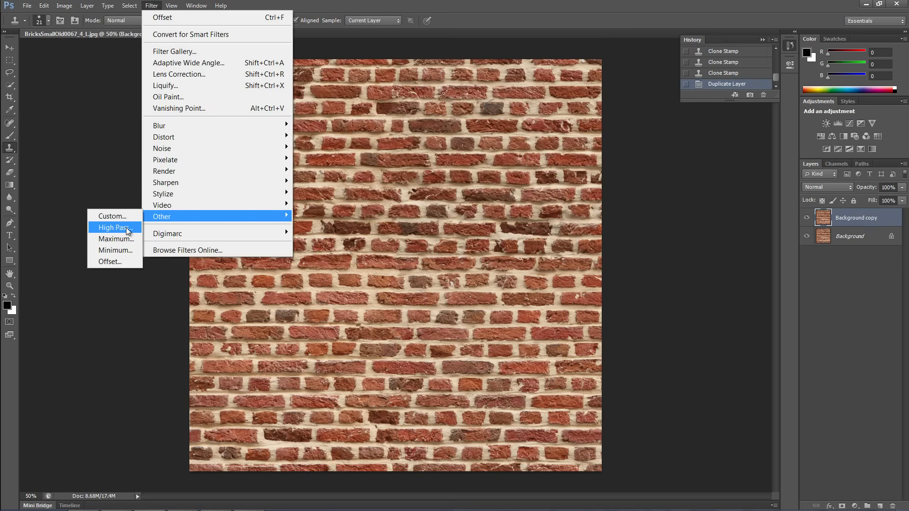
# Apply High Pass at about 80.6 px radius to the Background copy layer.
pyautogui.click(124, 228)
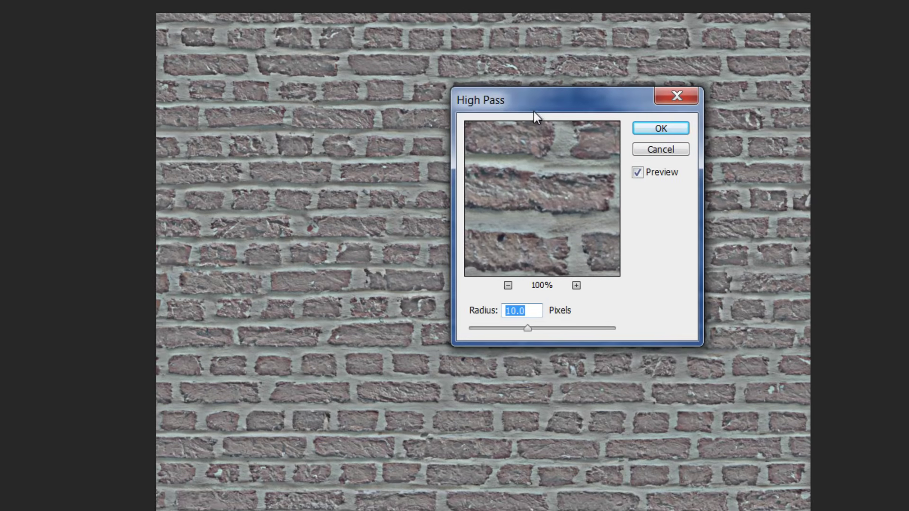
pyautogui.moveTo(533, 112); pyautogui.dragTo(548, 151)
pyautogui.hotkey('ctrl', '+')
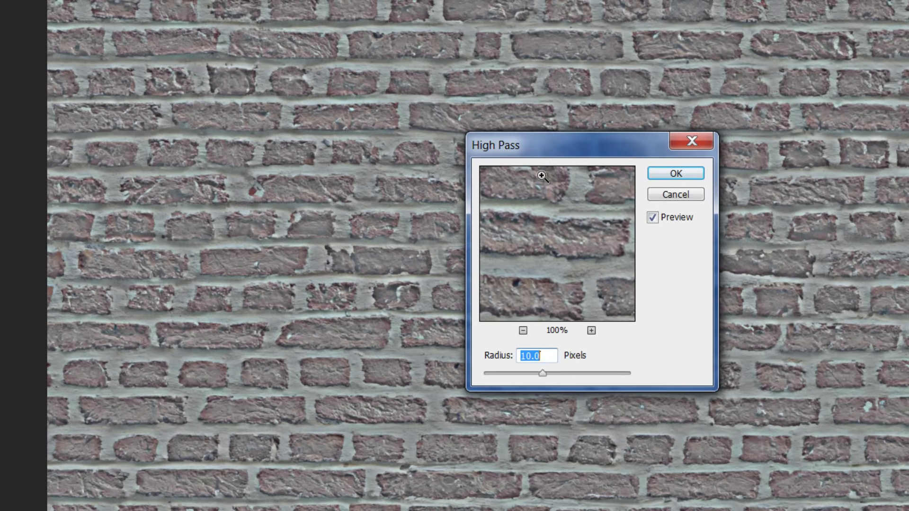
pyautogui.moveTo(541, 374); pyautogui.dragTo(570, 374)
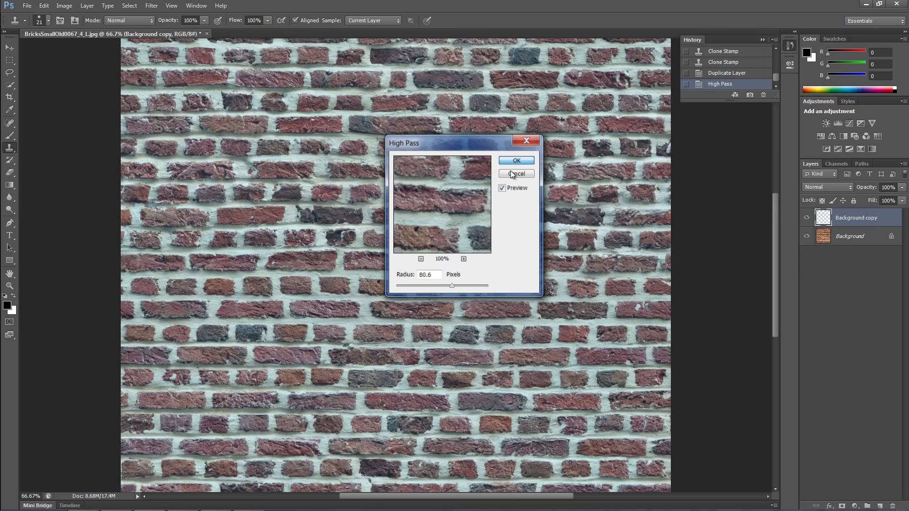
pyautogui.click(511, 173)
pyautogui.rightClick(807, 218)
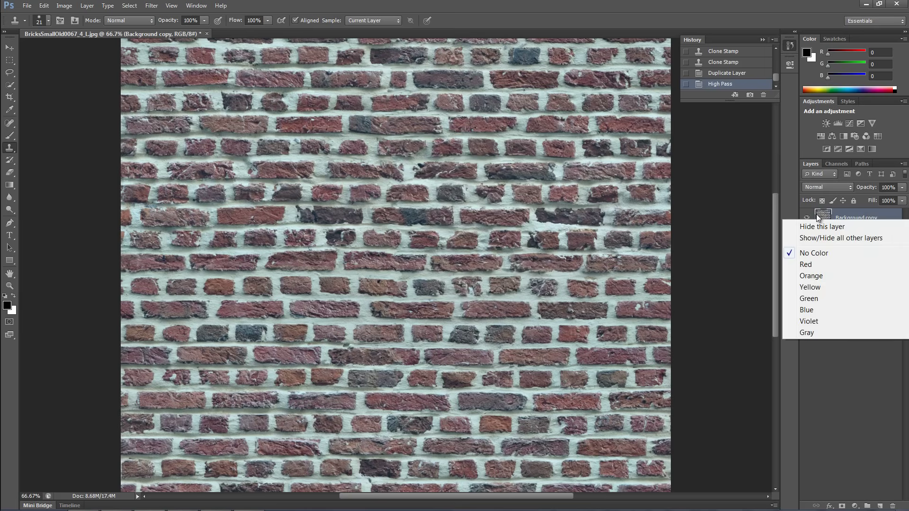
# Fade the High Pass using Luminosity mode at 100% opacity.
pyautogui.click(853, 365)
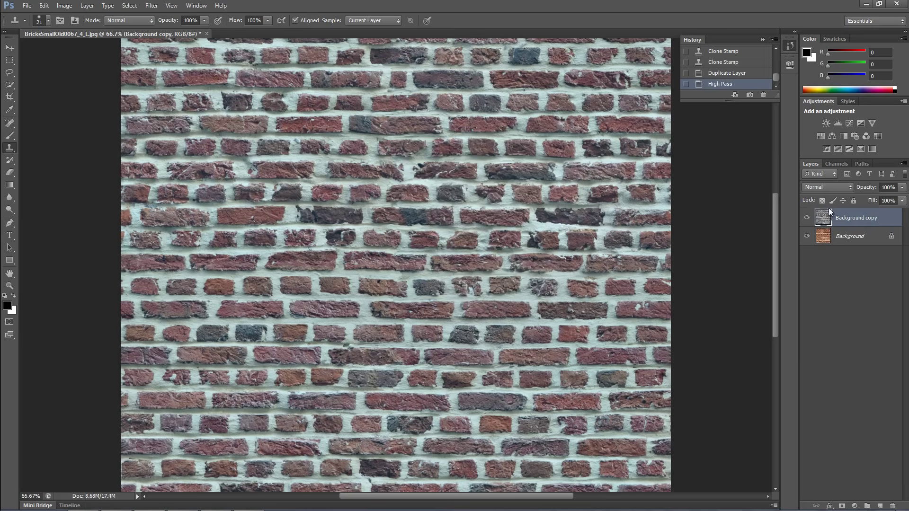
pyautogui.click(66, 6)
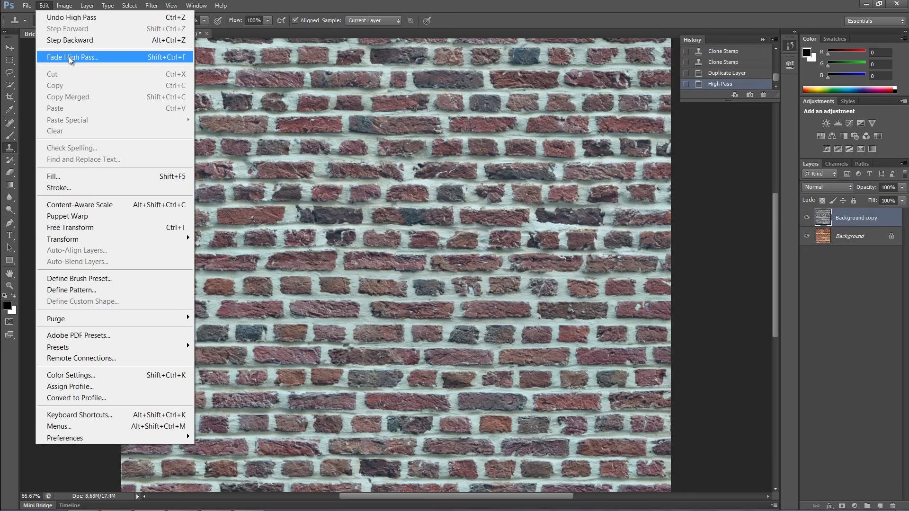
pyautogui.click(75, 57)
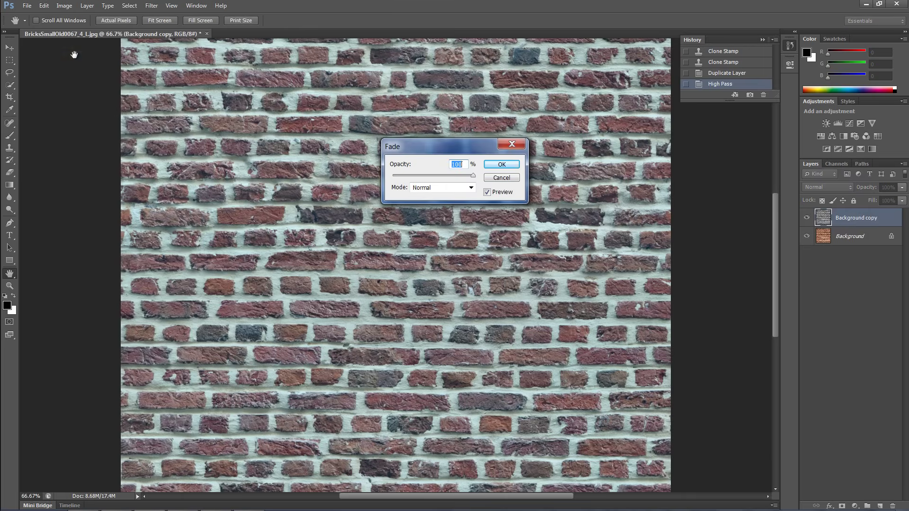
pyautogui.click(459, 189)
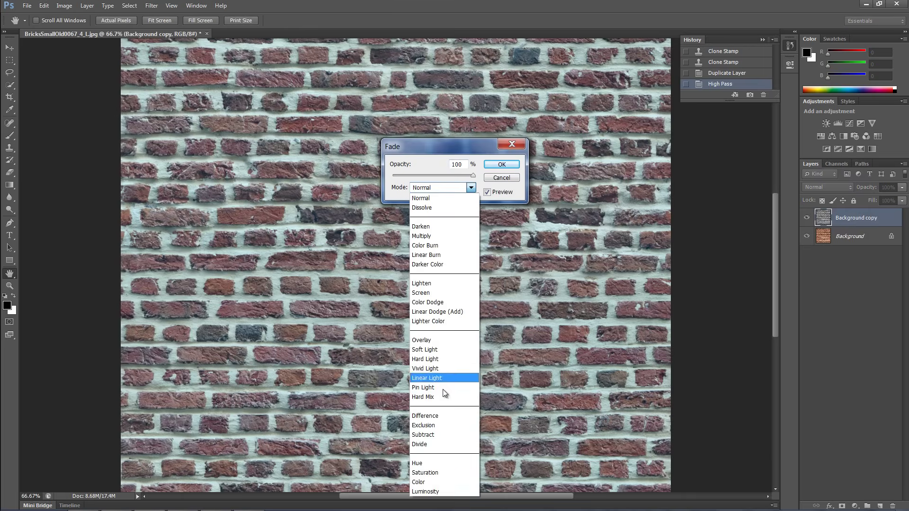
pyautogui.click(430, 493)
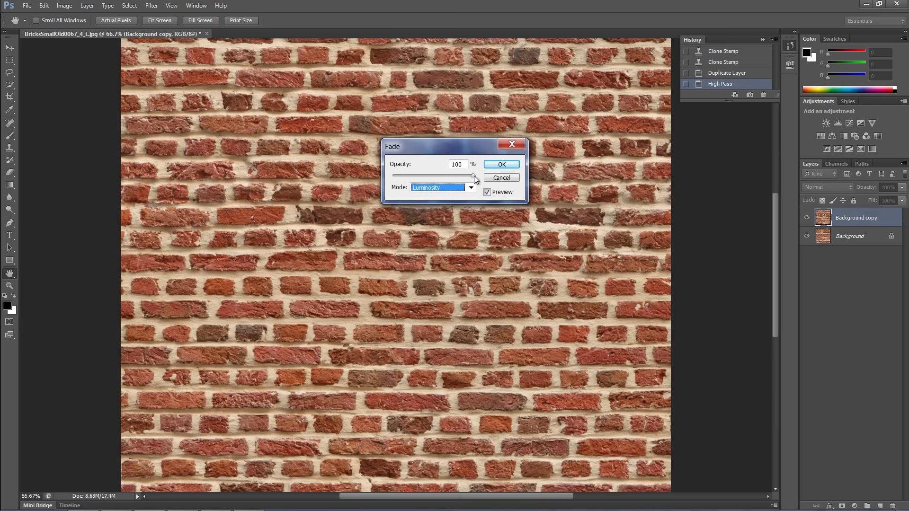
pyautogui.moveTo(474, 176); pyautogui.dragTo(456, 174)
pyautogui.click(488, 192)
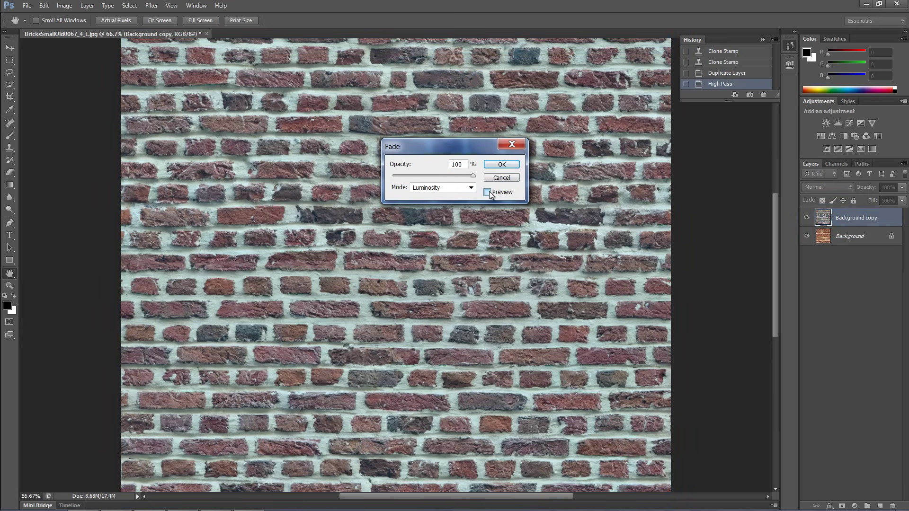
pyautogui.click(499, 167)
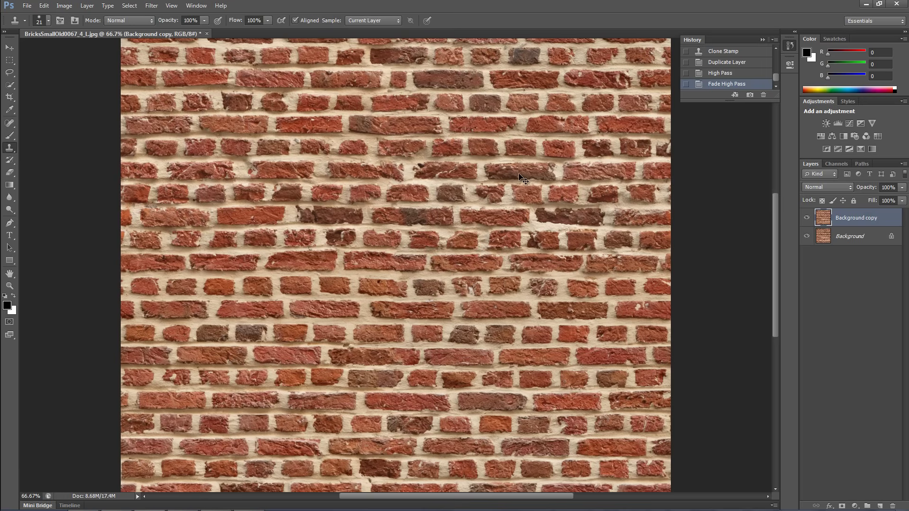
pyautogui.hotkey('ctrl', '-')
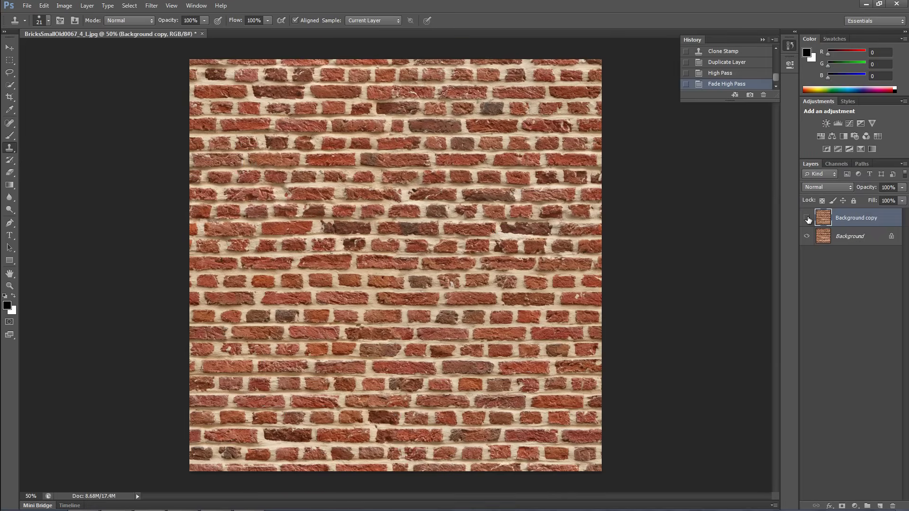
pyautogui.click(807, 218)
pyautogui.click(807, 219)
pyautogui.click(807, 218)
pyautogui.click(807, 218)
pyautogui.click(807, 219)
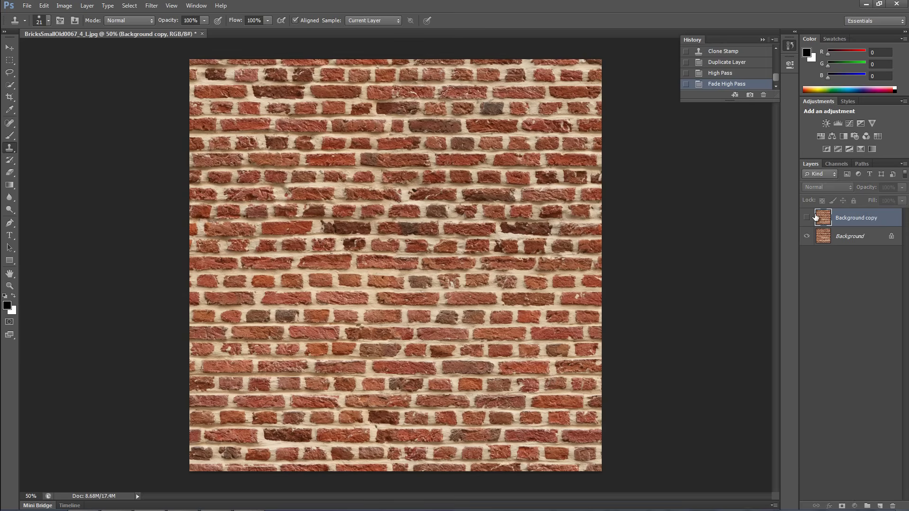
# Show Background copy and merge it down into the Background layer.
pyautogui.click(807, 219)
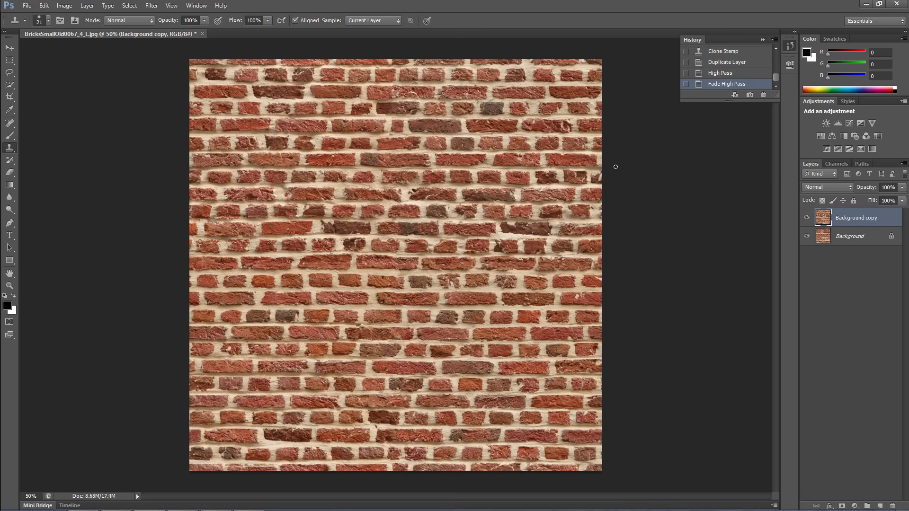
pyautogui.rightClick(856, 217)
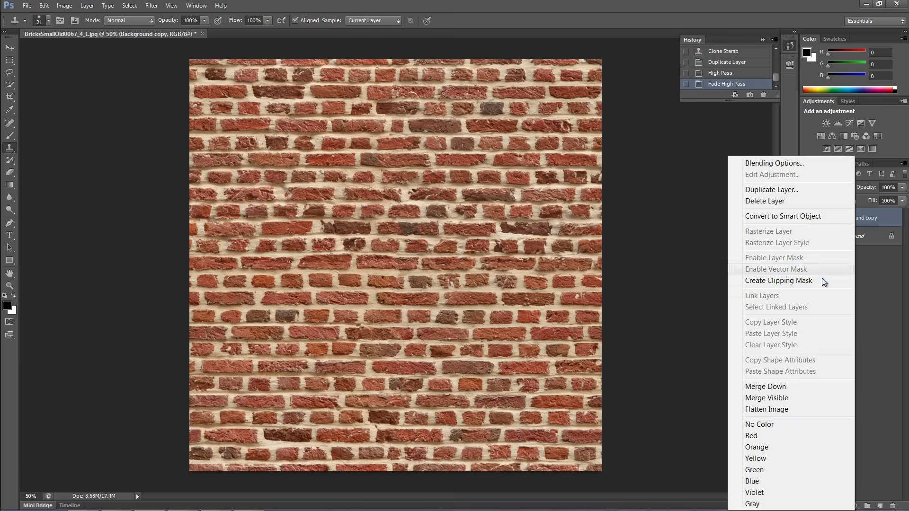
pyautogui.click(807, 386)
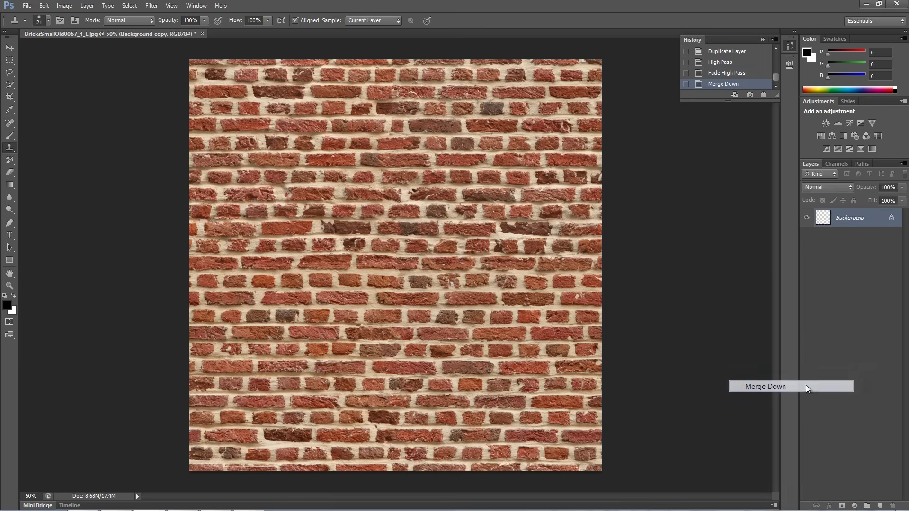
# Convert the Background into a normal layer named 'Base texture'.
pyautogui.doubleClick(839, 219)
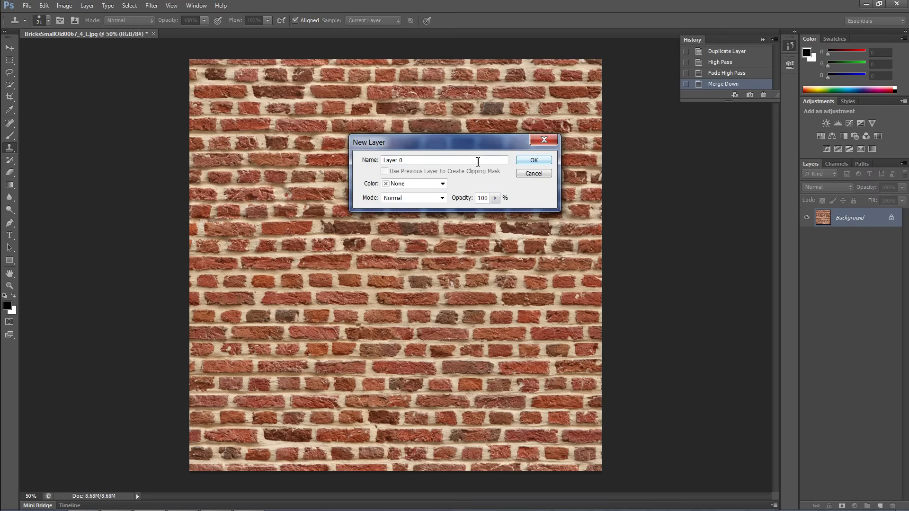
pyautogui.moveTo(479, 160); pyautogui.dragTo(348, 163)
pyautogui.write('Base texture')
pyautogui.click(537, 161)
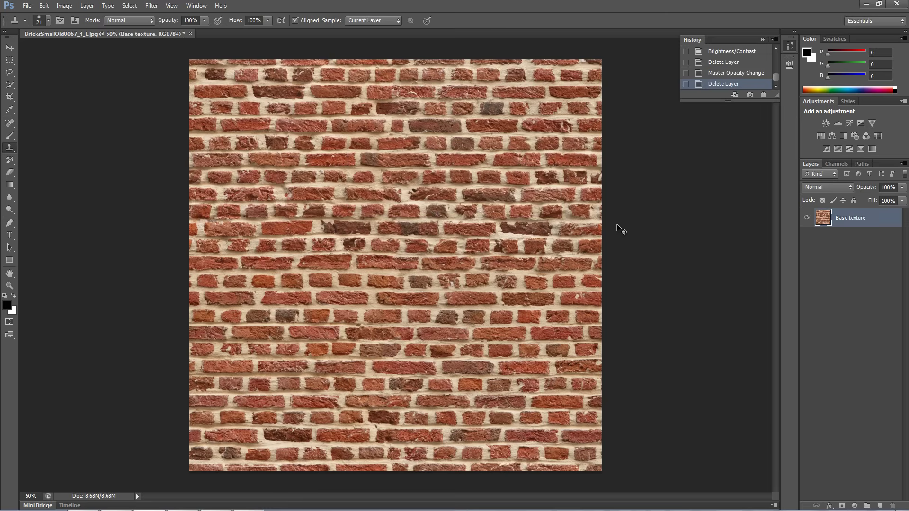
# Duplicate the Base texture layer as 'Base texture copy'.
pyautogui.hotkey('ctrl', '+')
pyautogui.hotkey('ctrl', '+')
pyautogui.hotkey('ctrl', '+')
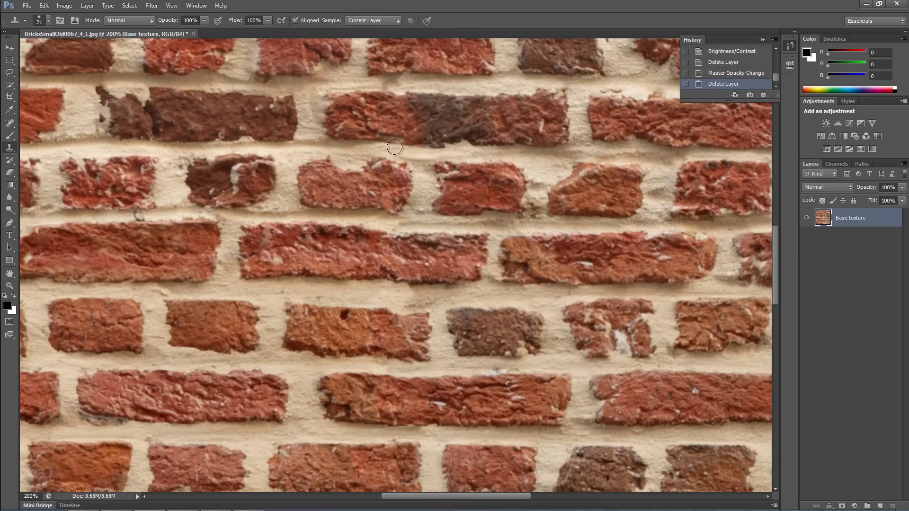
pyautogui.rightClick(861, 220)
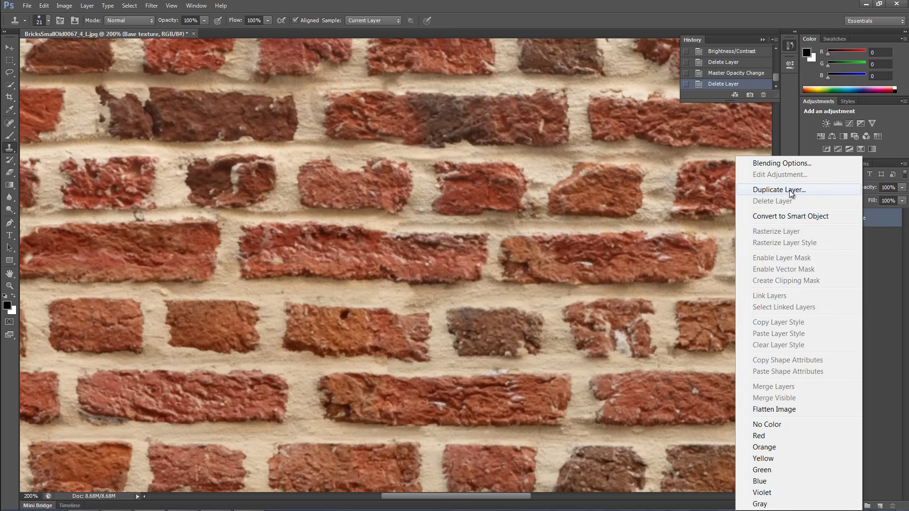
pyautogui.click(788, 190)
pyautogui.click(537, 155)
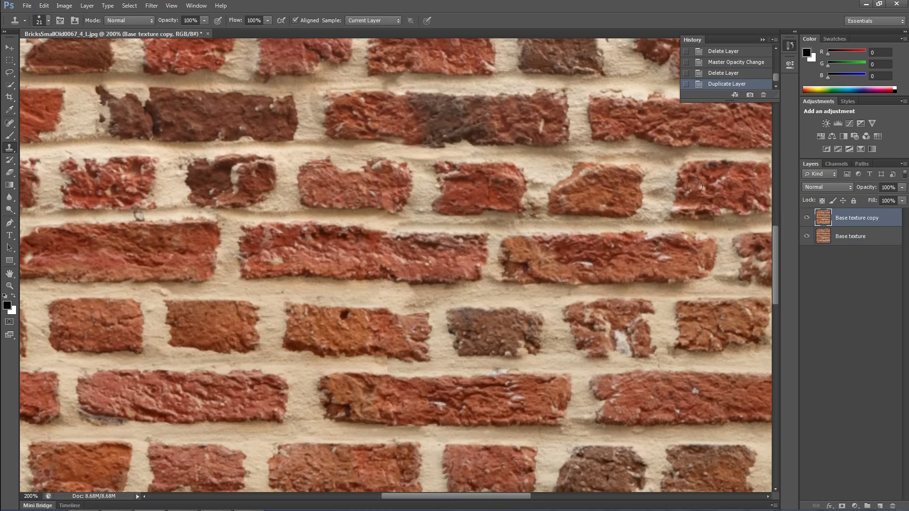
# Apply a small-radius High Pass filter to Base texture copy.
pyautogui.click(152, 5)
pyautogui.moveTo(162, 216)
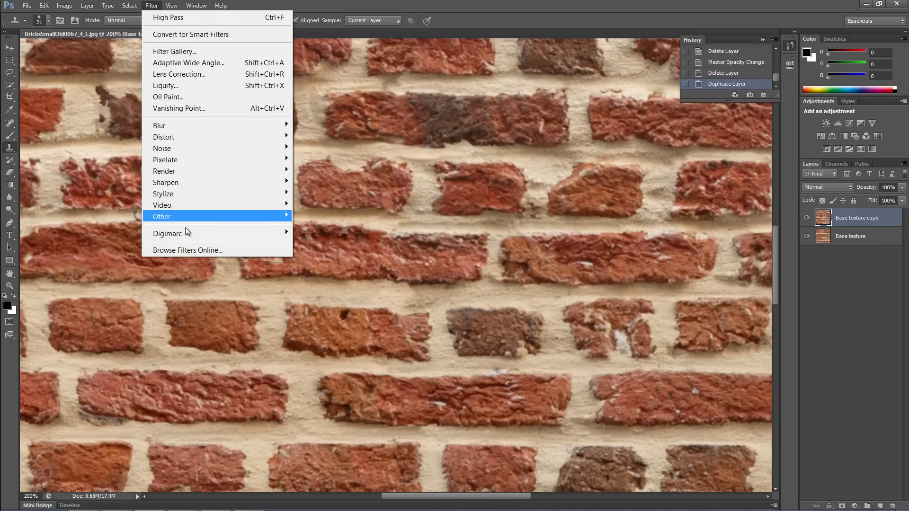
pyautogui.click(125, 231)
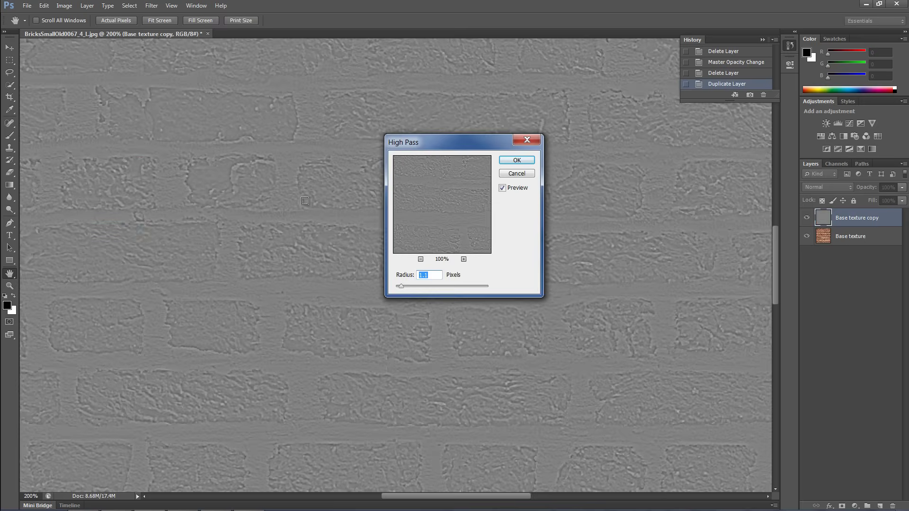
pyautogui.moveTo(404, 288); pyautogui.dragTo(404, 287)
pyautogui.click(401, 286)
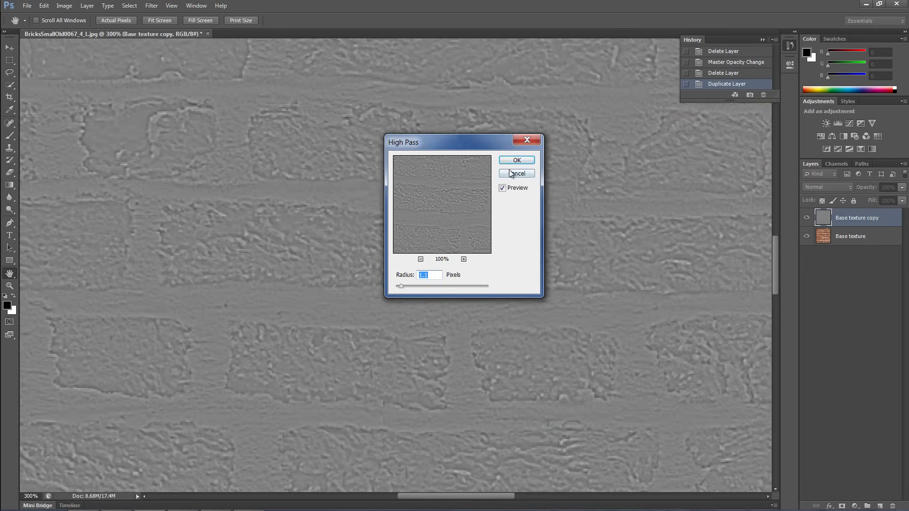
pyautogui.click(519, 164)
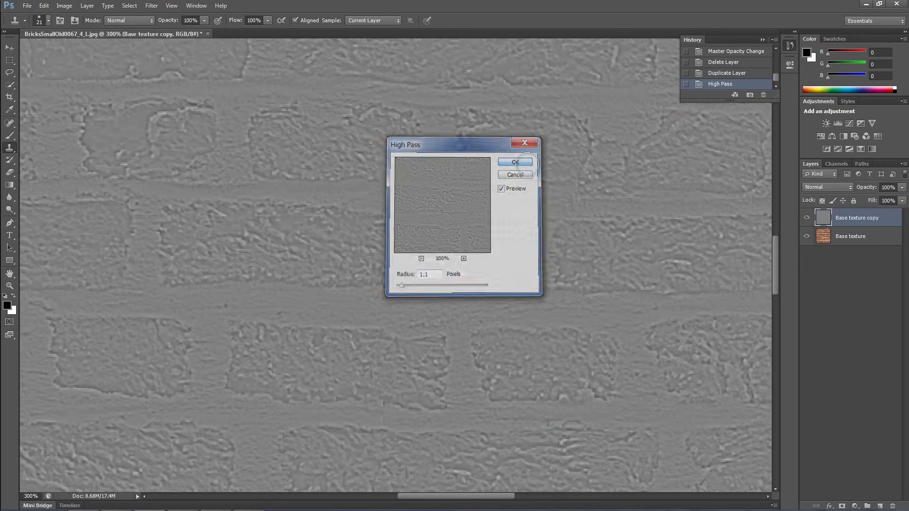
# Set Base texture copy to Luminosity blend at 40% opacity, toggling visibility to compare.
pyautogui.click(832, 187)
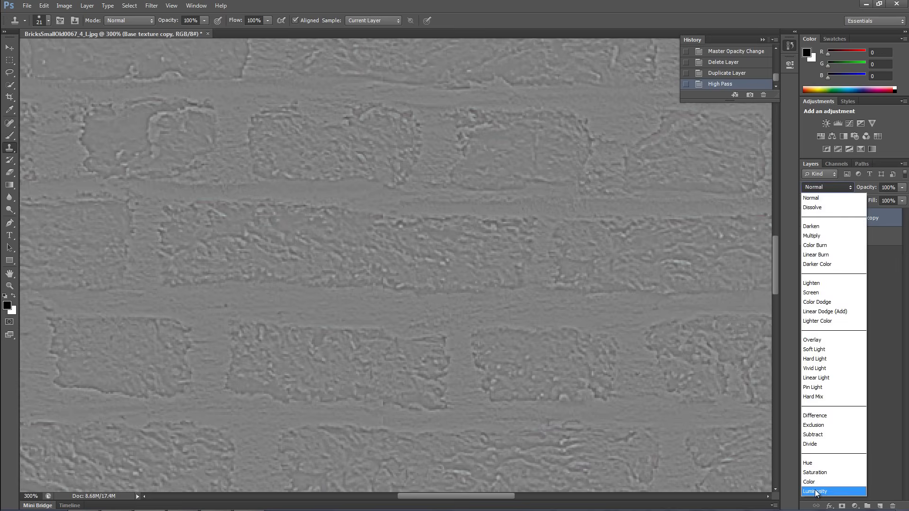
pyautogui.click(814, 490)
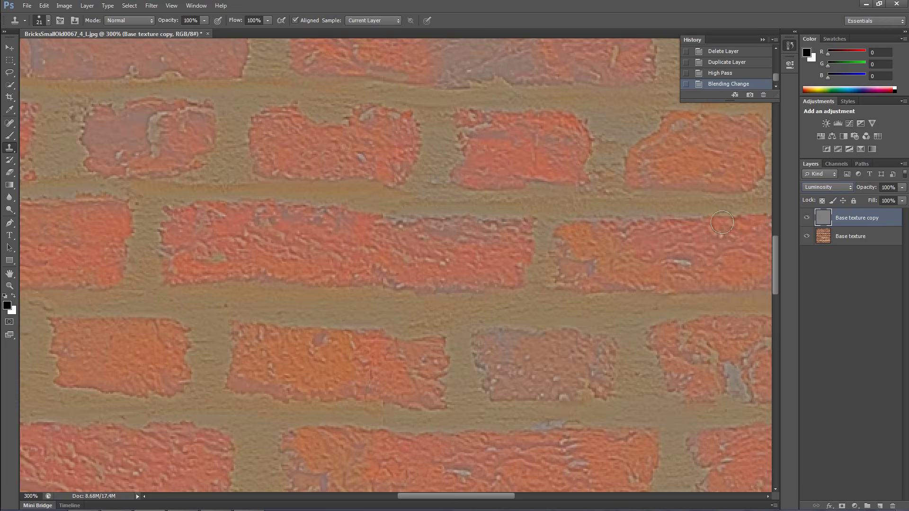
pyautogui.click(807, 218)
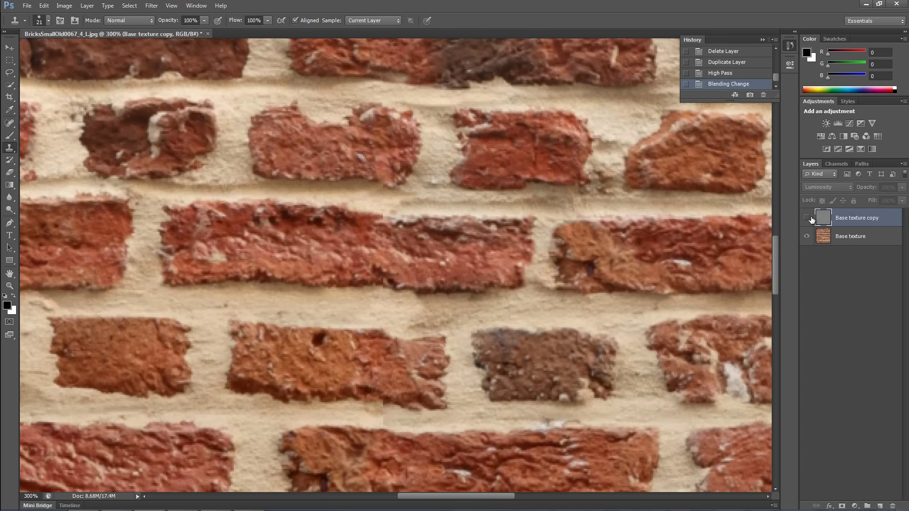
pyautogui.click(807, 217)
pyautogui.click(902, 187)
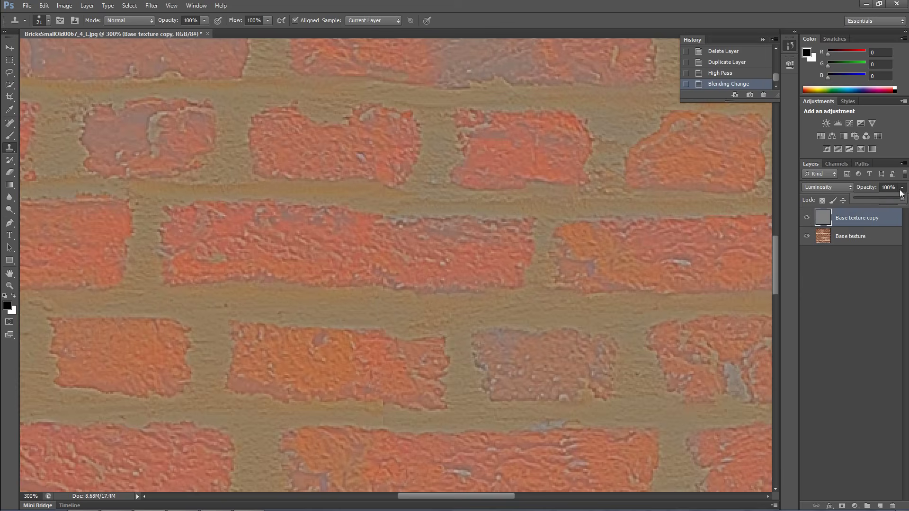
pyautogui.moveTo(902, 201); pyautogui.dragTo(873, 200)
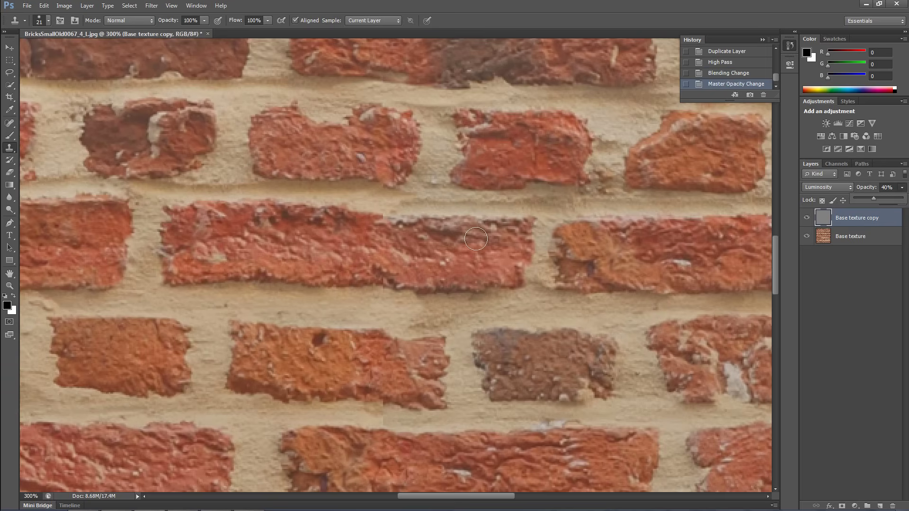
pyautogui.click(807, 217)
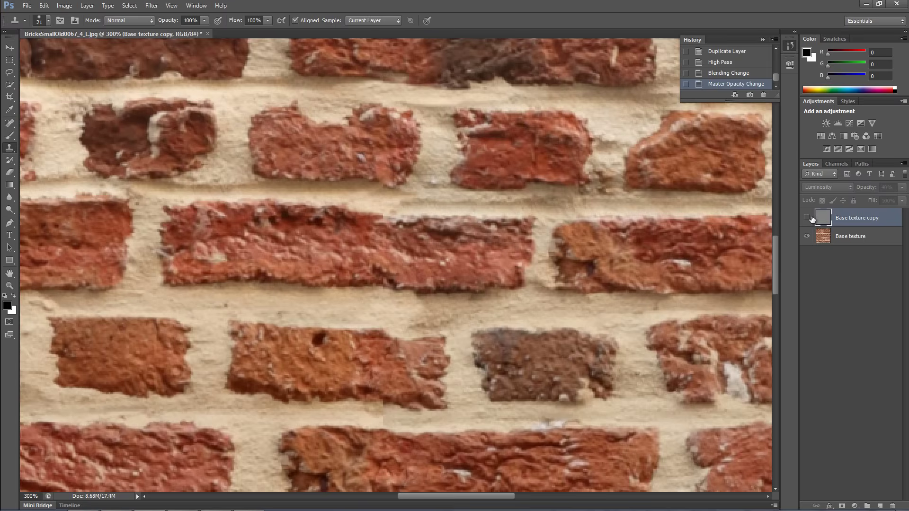
pyautogui.click(807, 218)
pyautogui.click(810, 219)
pyautogui.hotkey('ctrl', '-')
pyautogui.hotkey('ctrl', '-')
pyautogui.hotkey('ctrl', '-')
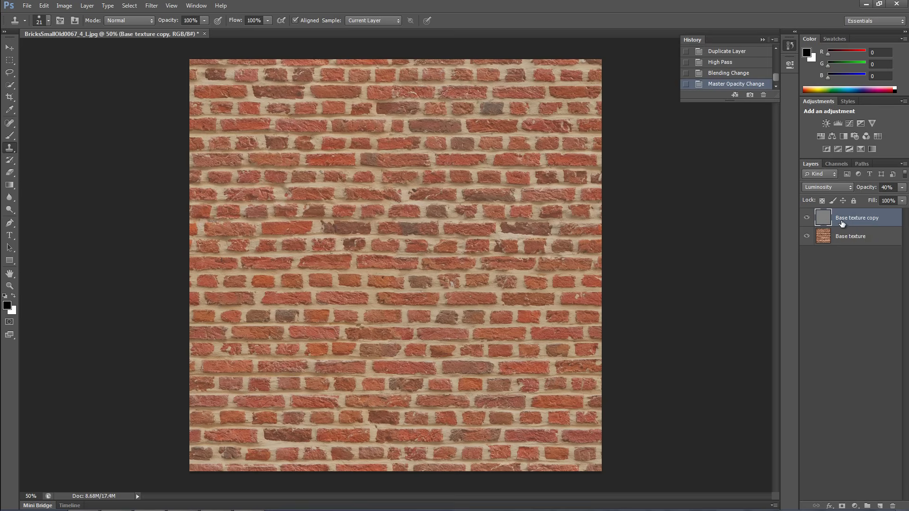
# Merge the Base texture copy layer down into Base texture.
pyautogui.rightClick(847, 220)
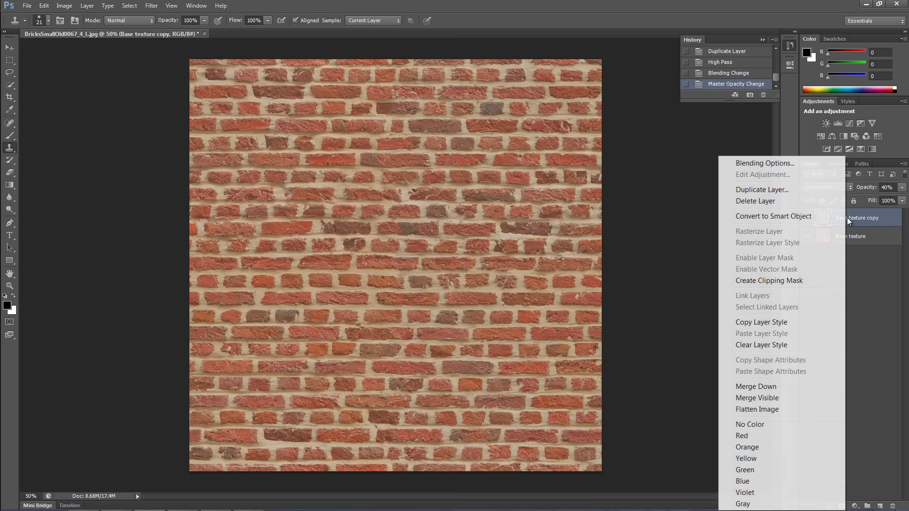
pyautogui.click(763, 386)
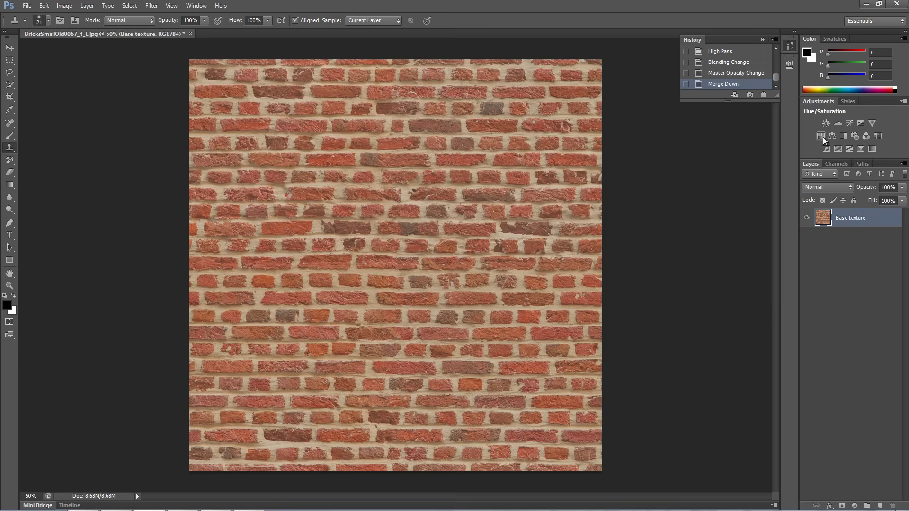
# Add a Hue/Saturation layer with Yellows saturation at -100, greying the mortar.
pyautogui.click(822, 137)
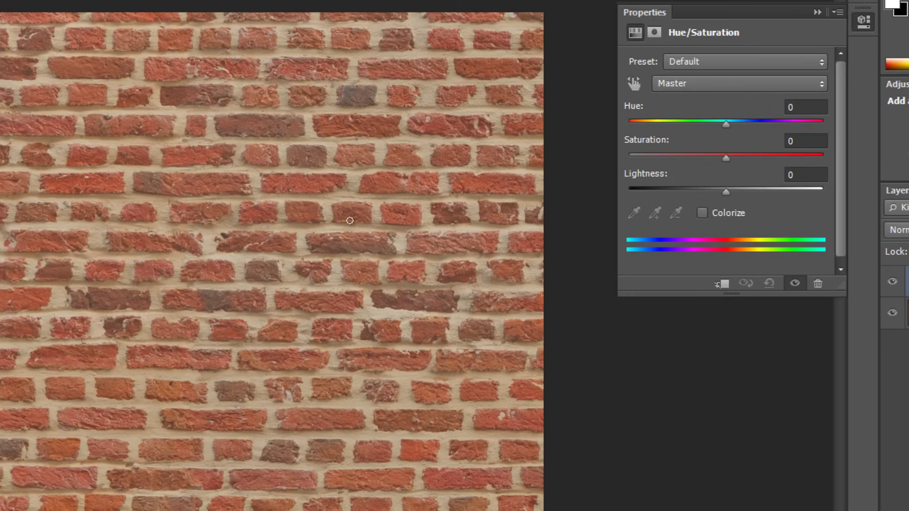
pyautogui.scroll(3, 368, 210)
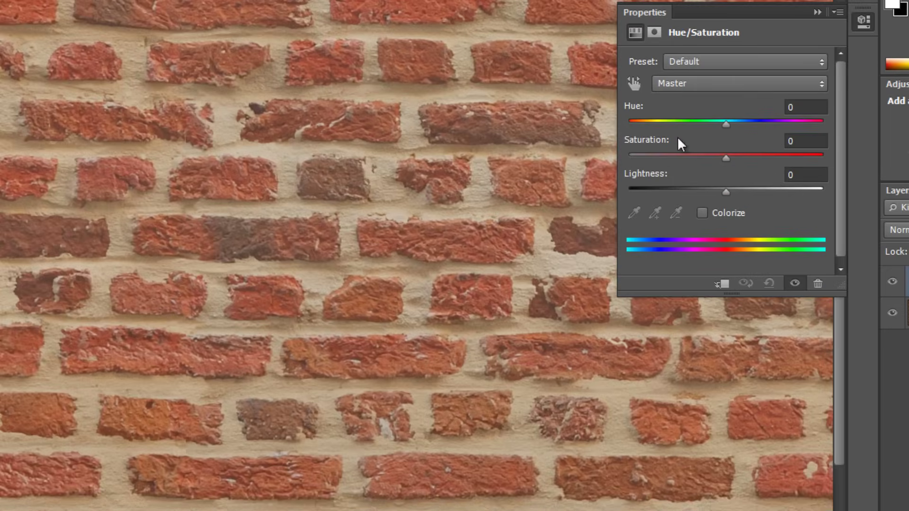
pyautogui.click(701, 86)
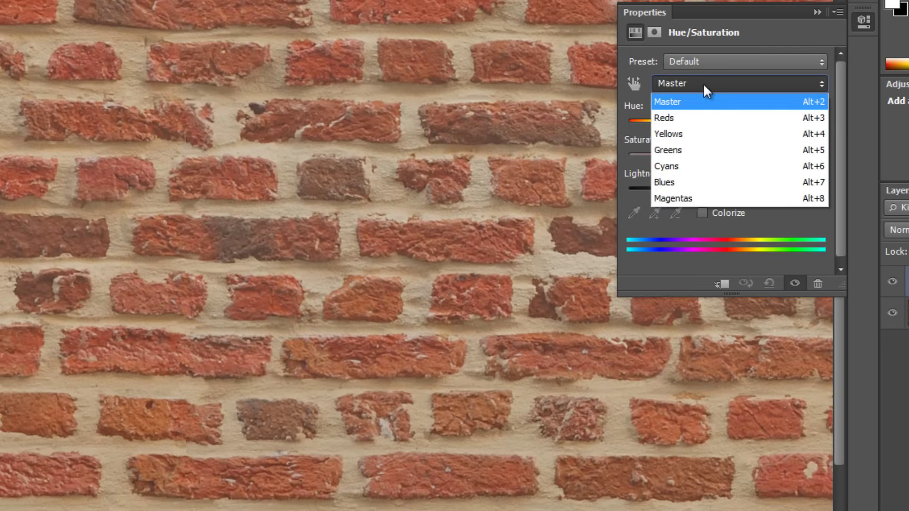
pyautogui.click(686, 135)
pyautogui.moveTo(726, 159); pyautogui.dragTo(617, 166)
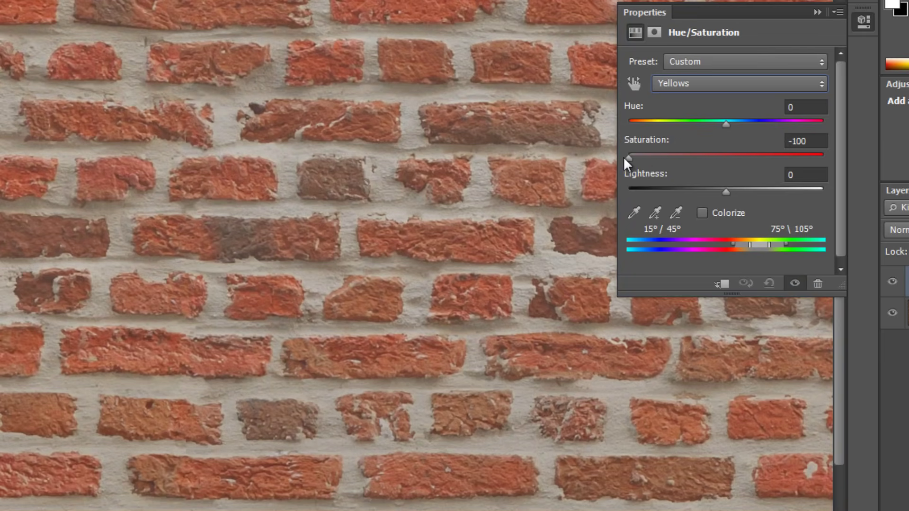
pyautogui.scroll(1, 227, 341)
pyautogui.scroll(1, 223, 322)
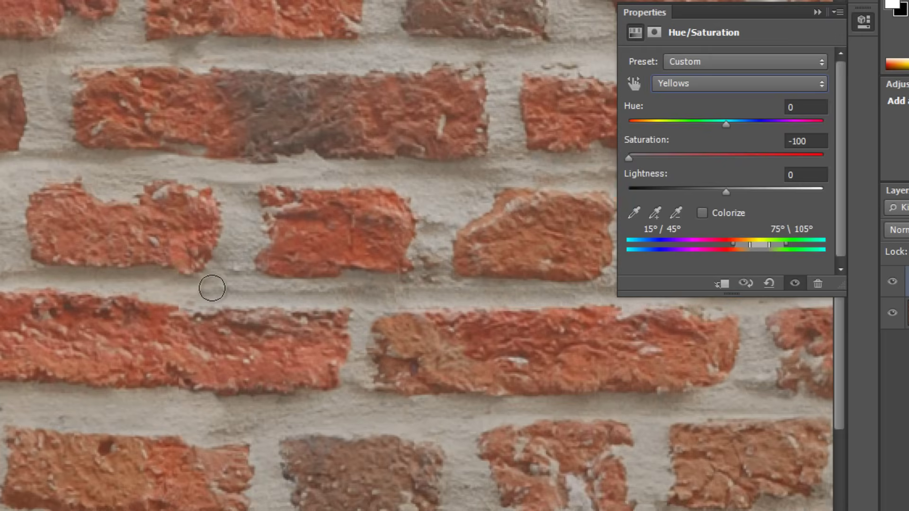
pyautogui.scroll(-1, 325, 300)
pyautogui.scroll(-1, 303, 299)
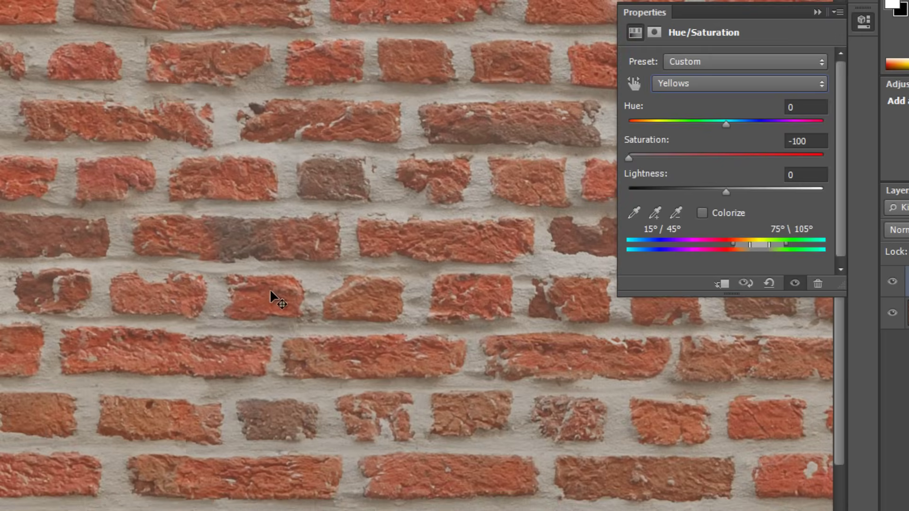
# Set the Reds range to hue +14 and saturation -38 for muted tan bricks.
pyautogui.click(714, 86)
pyautogui.click(687, 118)
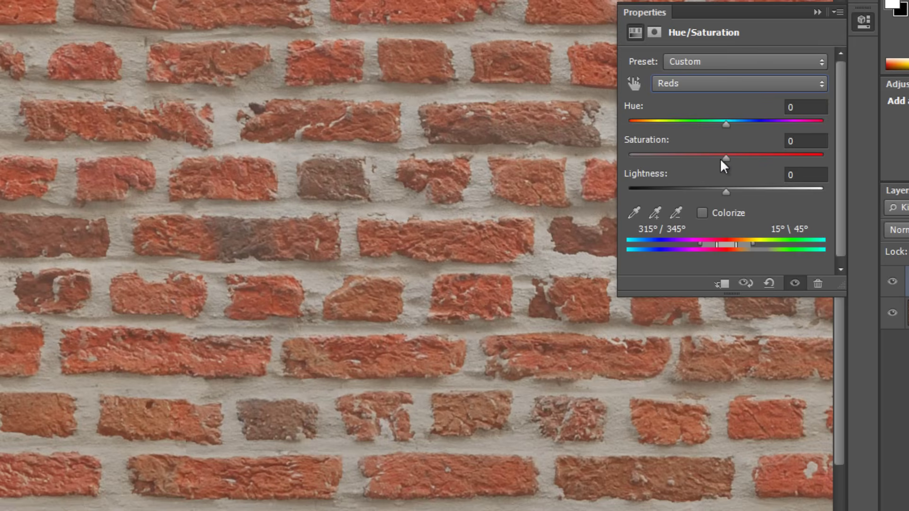
pyautogui.moveTo(726, 158); pyautogui.dragTo(698, 159)
pyautogui.moveTo(726, 125)
pyautogui.mouseDown()
pyautogui.moveTo(707, 125)
pyautogui.moveTo(785, 126)
pyautogui.moveTo(736, 128)
pyautogui.mouseUp()
pyautogui.moveTo(698, 161)
pyautogui.mouseDown()
pyautogui.moveTo(680, 159)
pyautogui.moveTo(690, 161)
pyautogui.mouseUp()
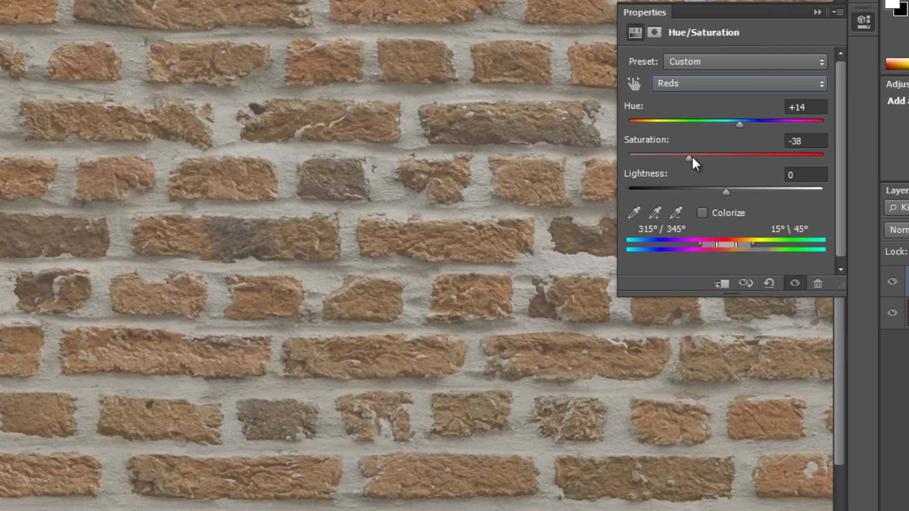
pyautogui.hotkey('ctrl', '-')
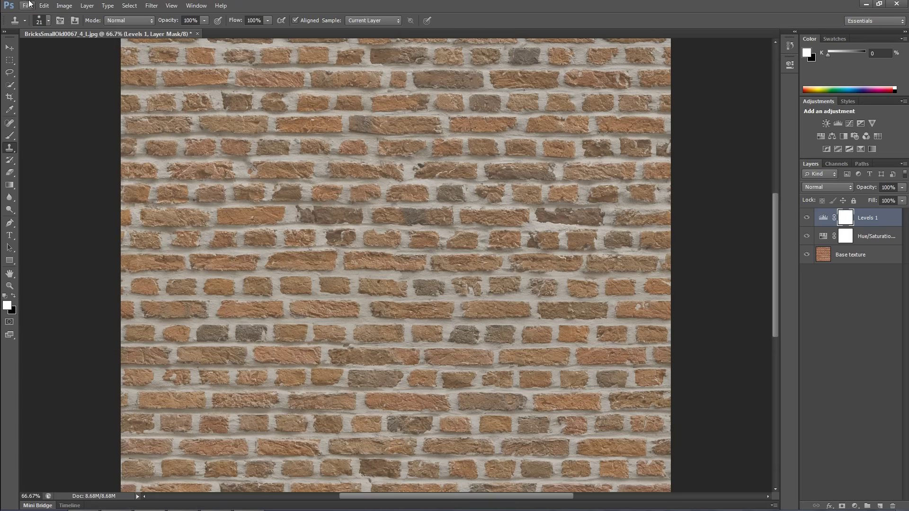
pyautogui.click(28, 6)
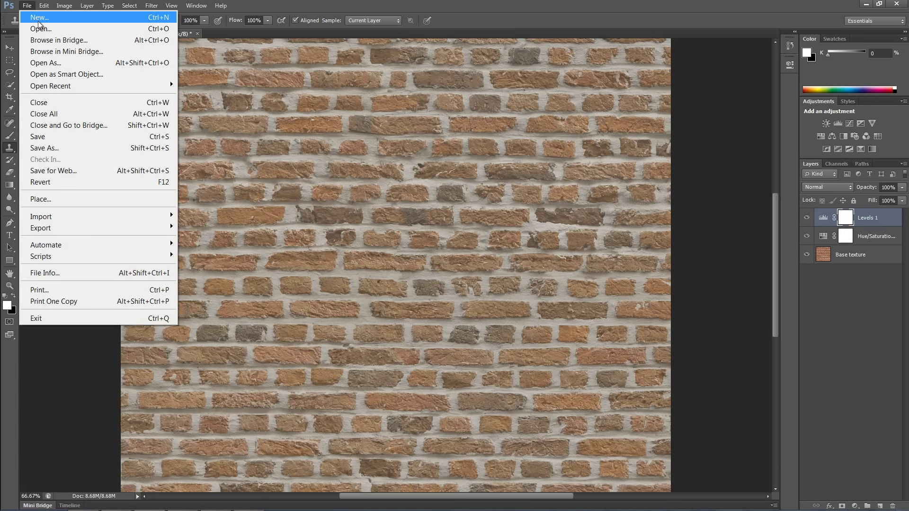
# Start Save As to the Brick wall folder as PSD, selecting the file name.
pyautogui.click(76, 150)
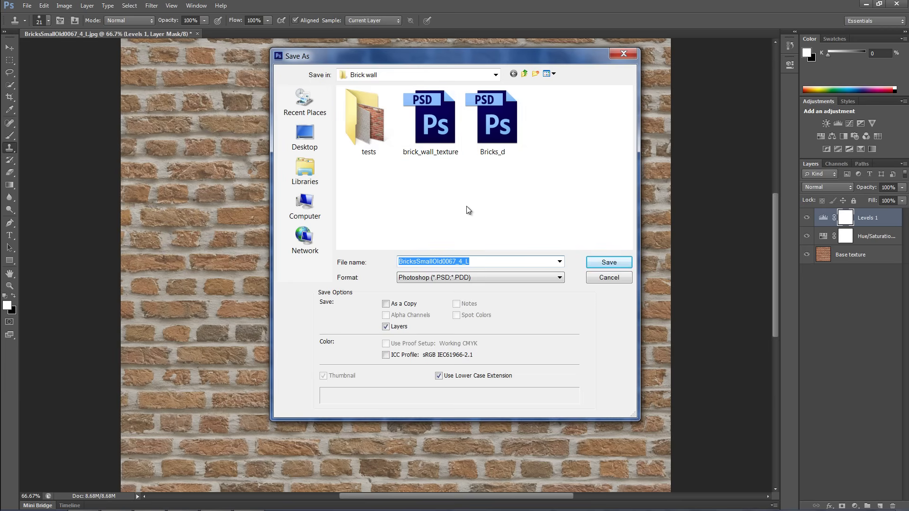
pyautogui.moveTo(531, 263); pyautogui.dragTo(370, 267)
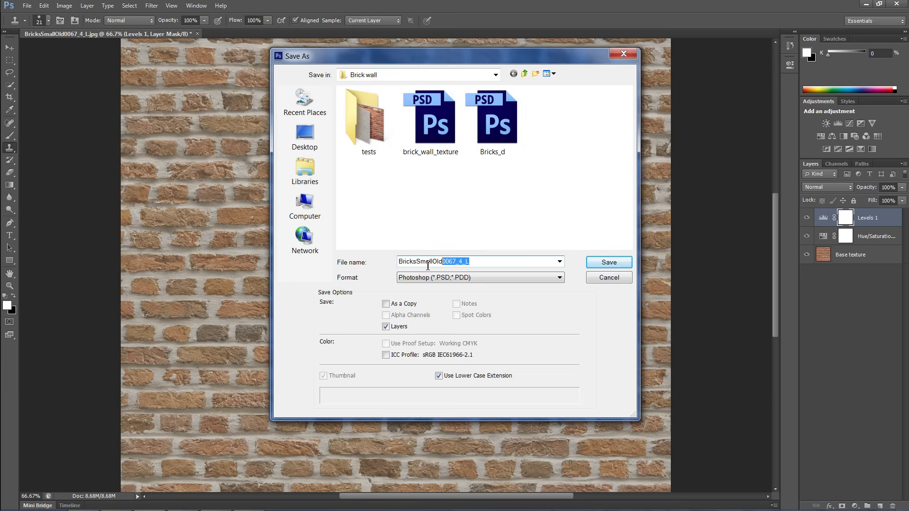